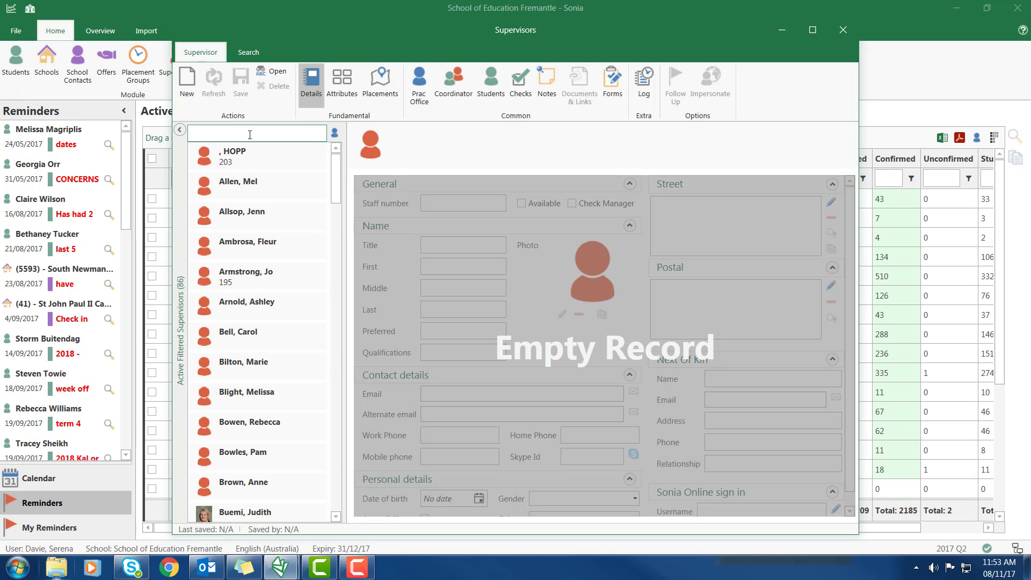
Find the supervisor with the search 'sere' and impersonate them in Sonia Online
text(sere)
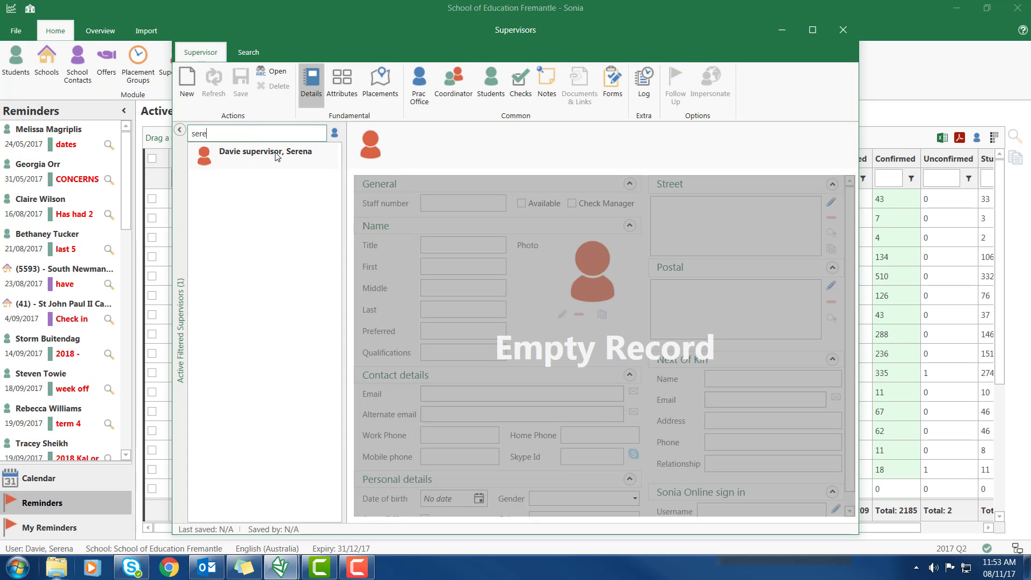
click(276, 155)
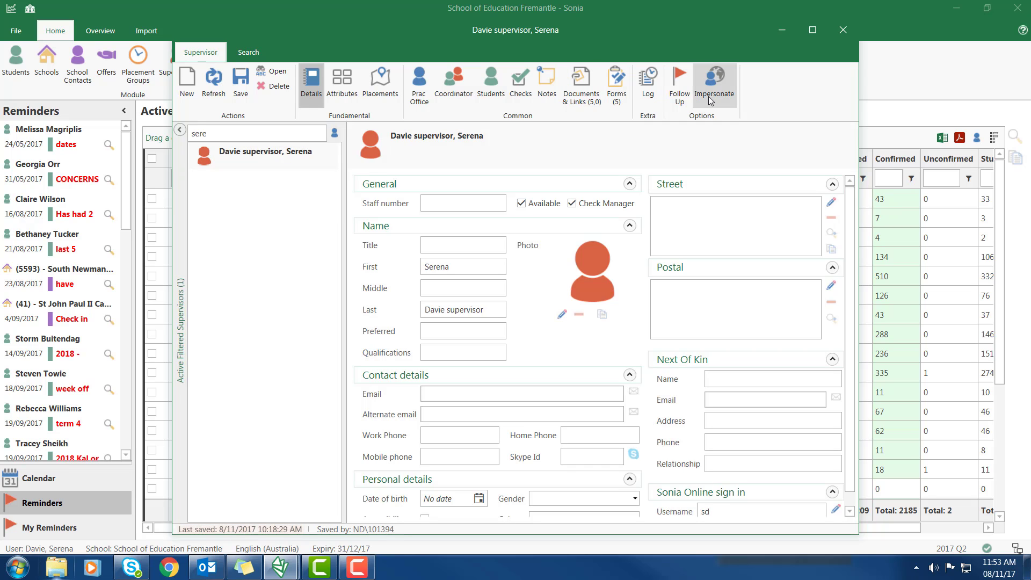
click(711, 99)
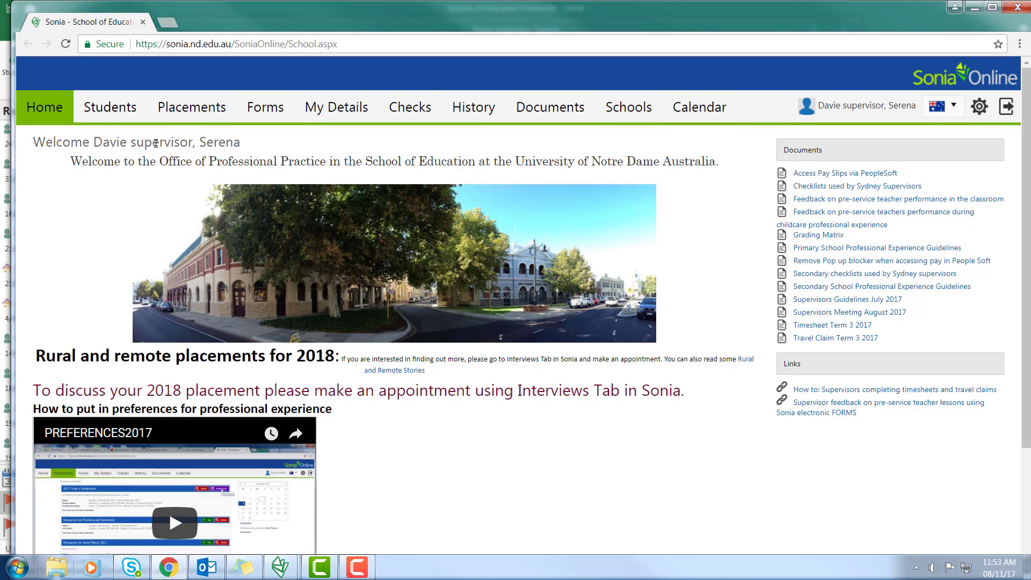
Add a new Supervisor Timesheet form on the Forms page and open it for editing
click(276, 111)
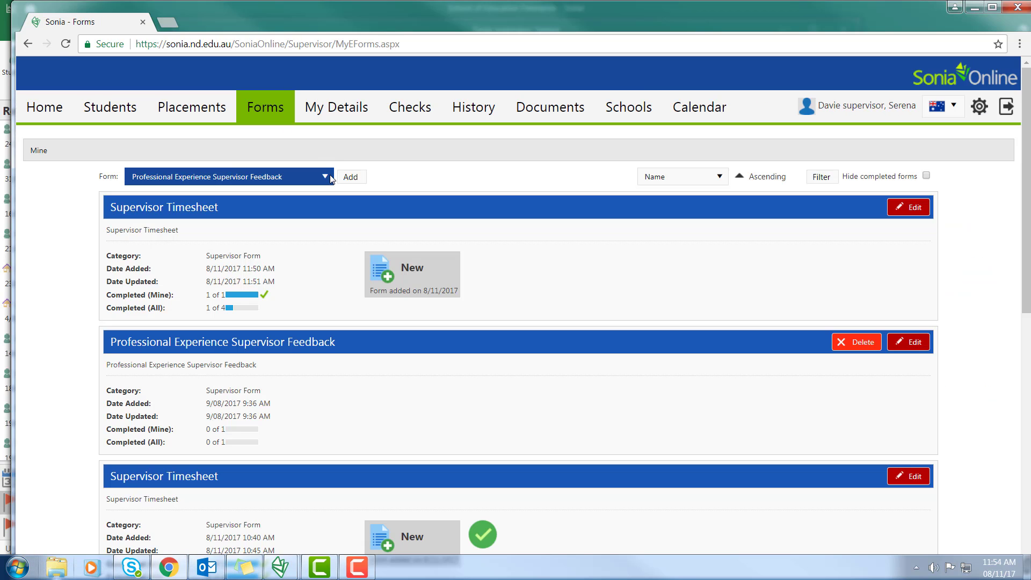
click(317, 179)
click(202, 210)
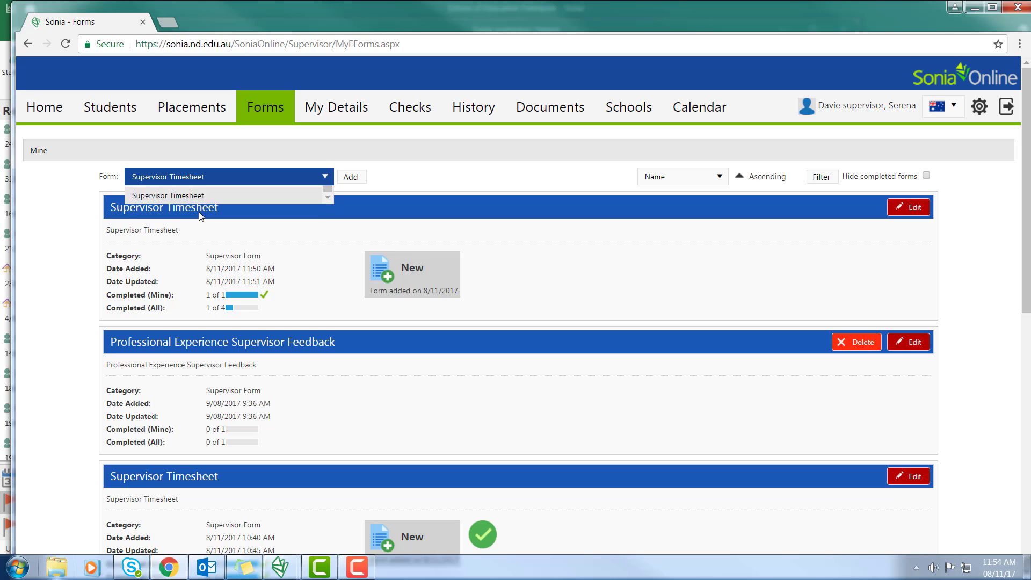
click(353, 177)
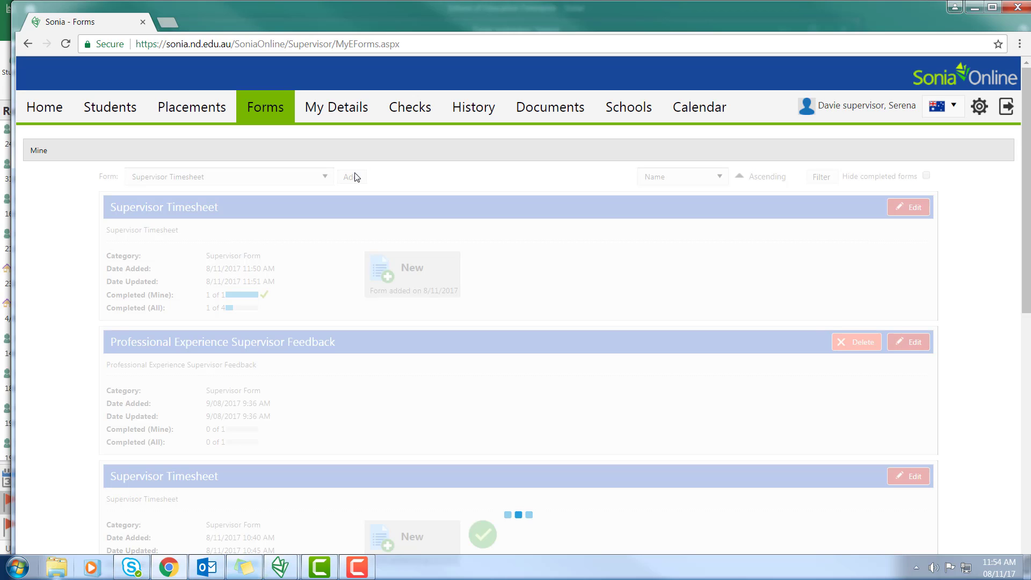
click(915, 207)
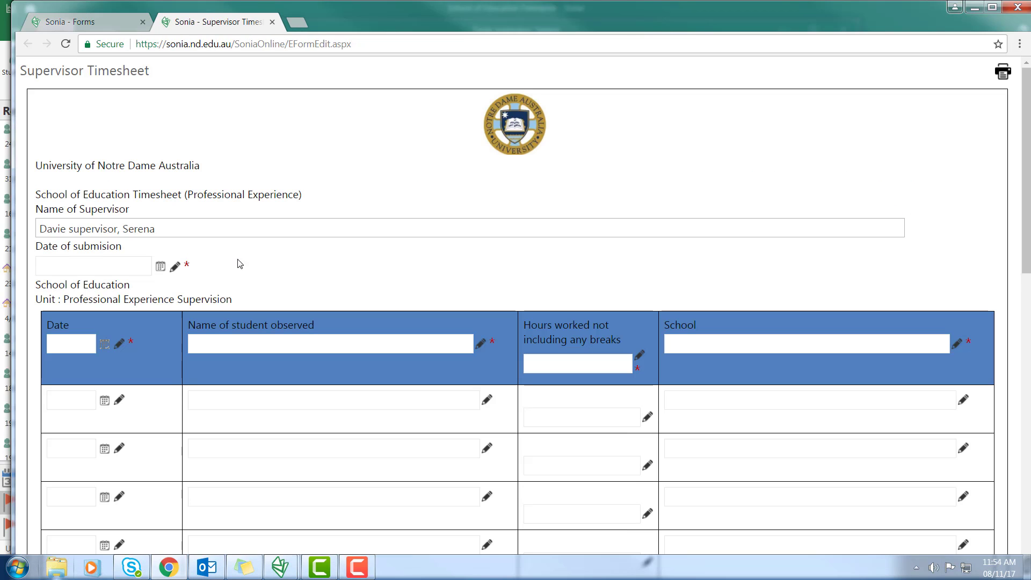
Set the submission date to 17/11/2017 and the first row's date to 1/11/2017
click(161, 267)
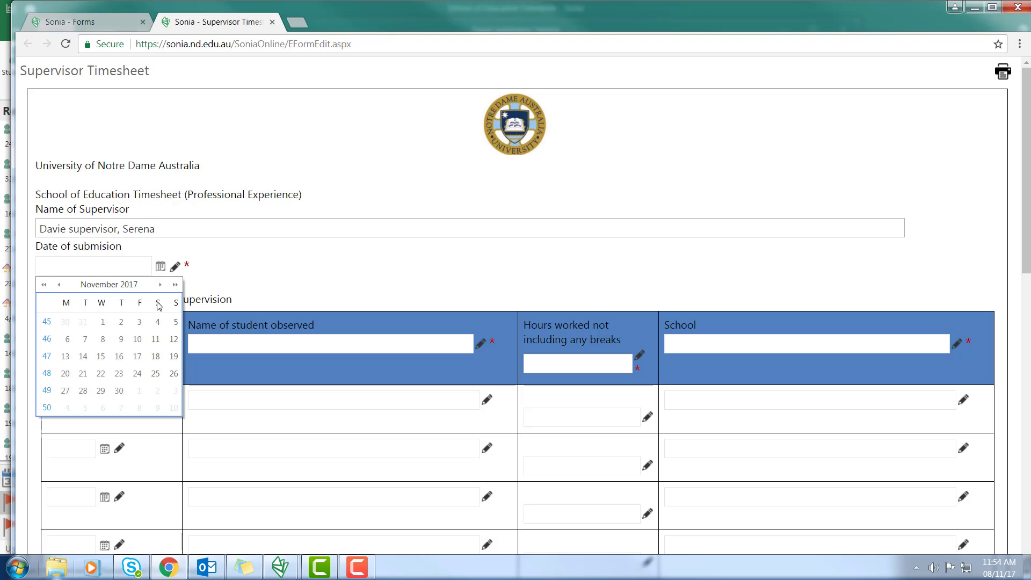
click(137, 357)
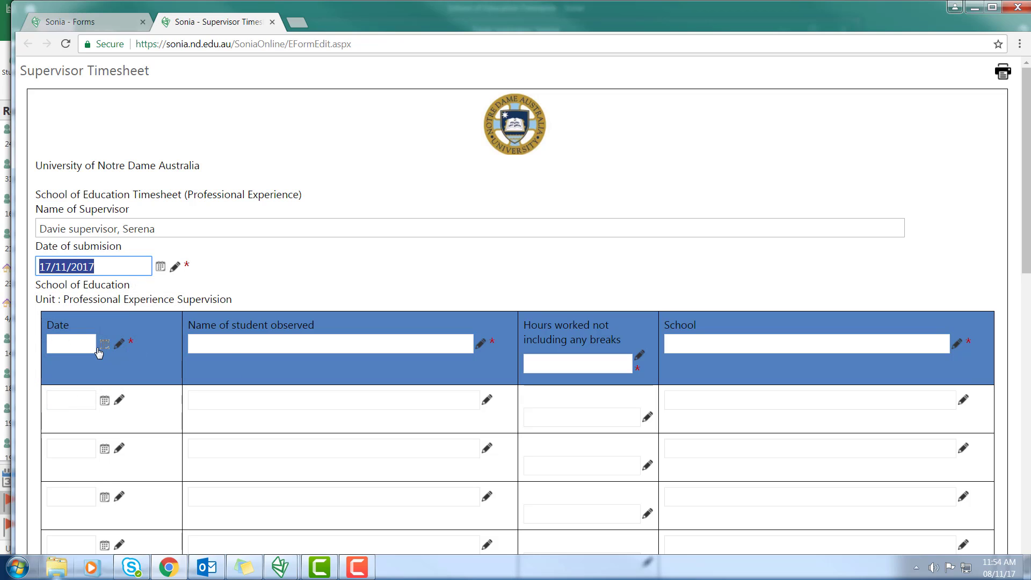
click(105, 343)
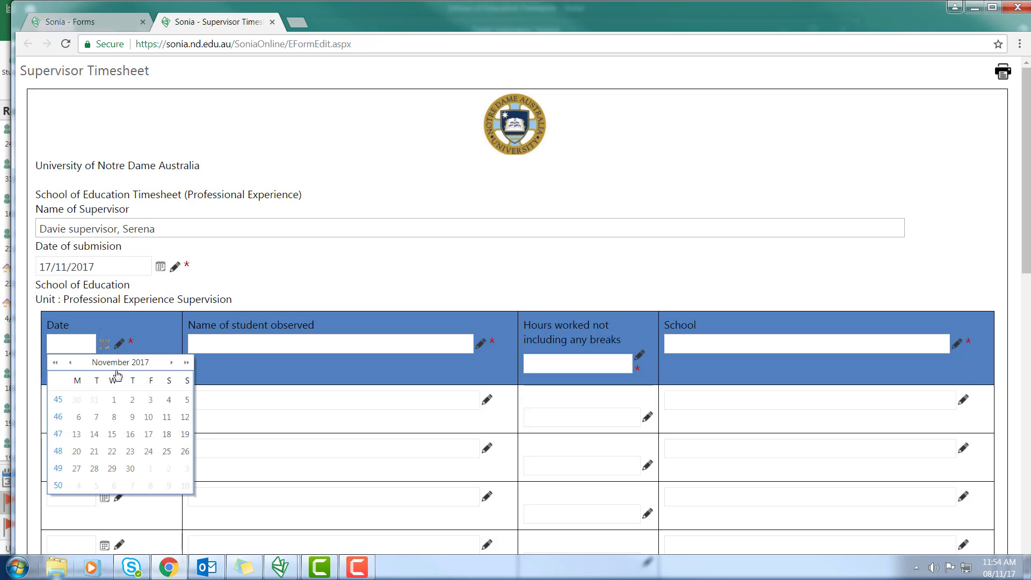
click(113, 399)
Fill the first row with the student's name, 3 hours and Fremantle PS
click(209, 338)
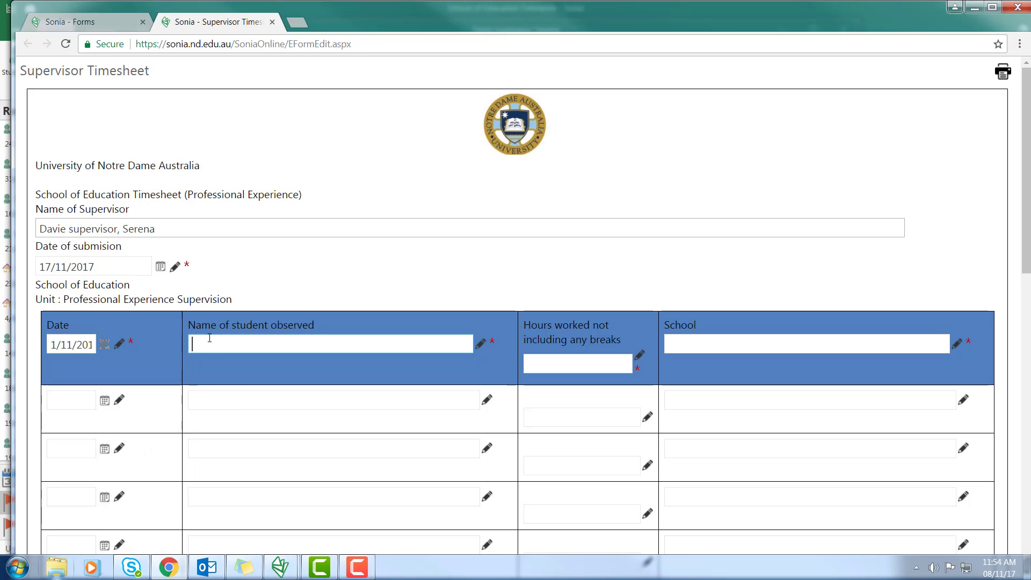
text(Sara)
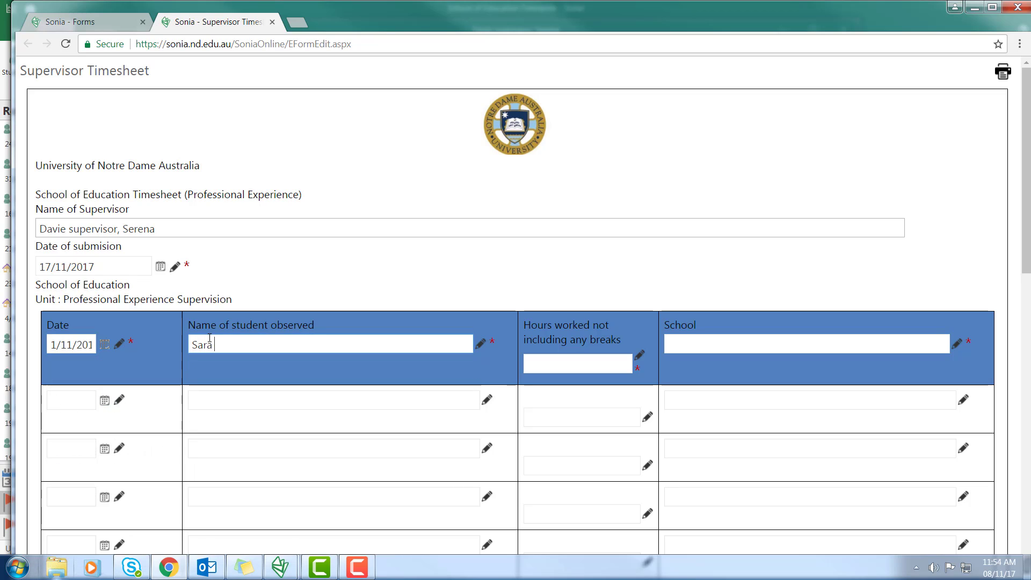
key(BackSpace)
key(BackSpace)
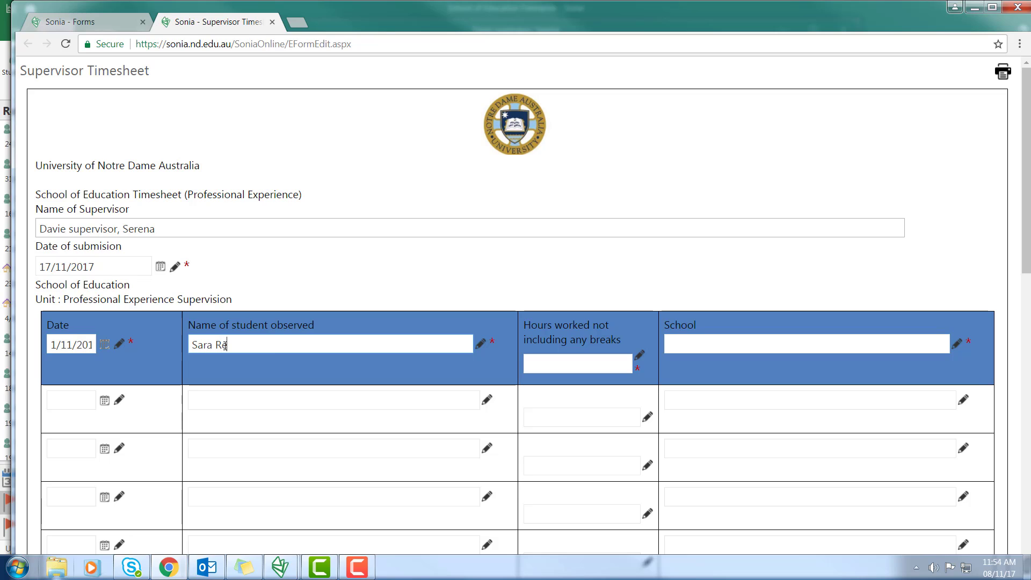
click(571, 361)
text(3)
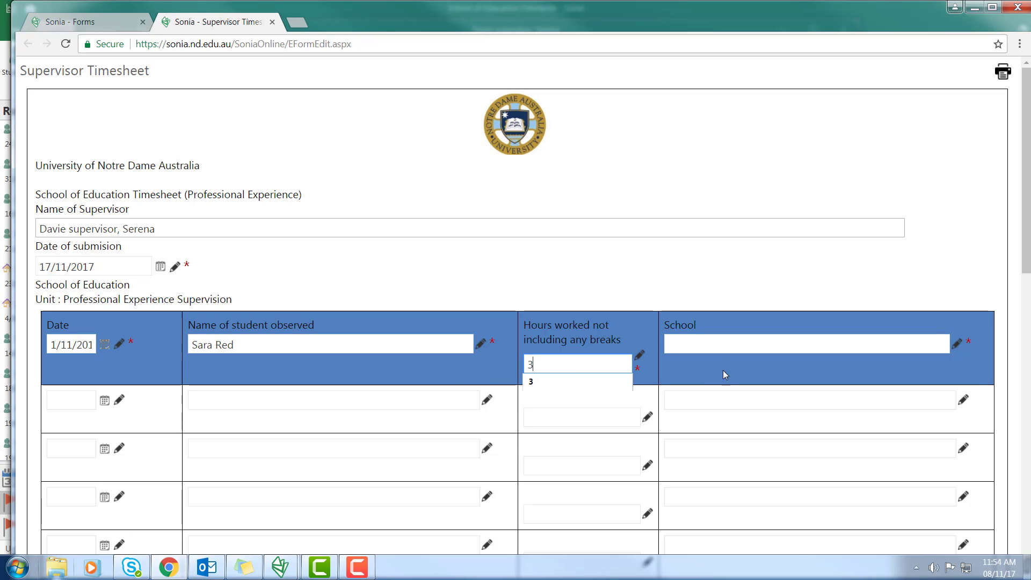
click(594, 383)
click(674, 346)
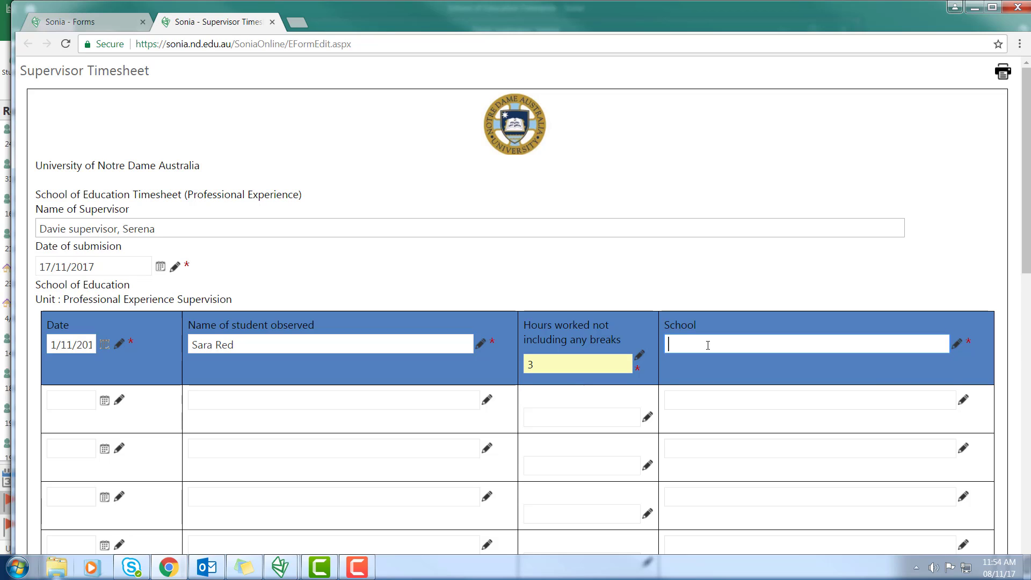
text(Ftr)
key(BackSpace)
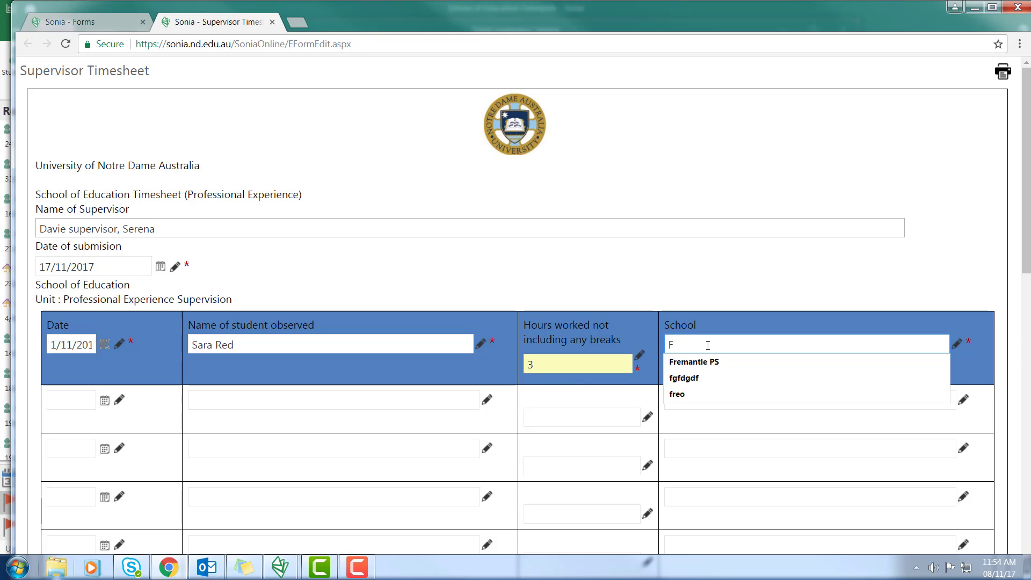
click(703, 362)
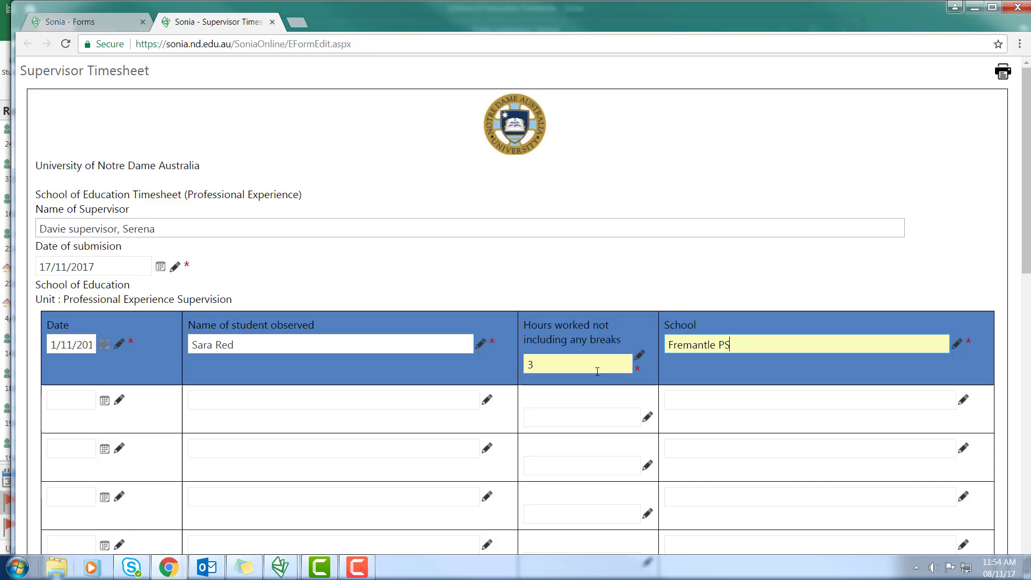
Fill the second row: 3/11/2017, the suggested student, 3 hours, Clontarf
click(104, 401)
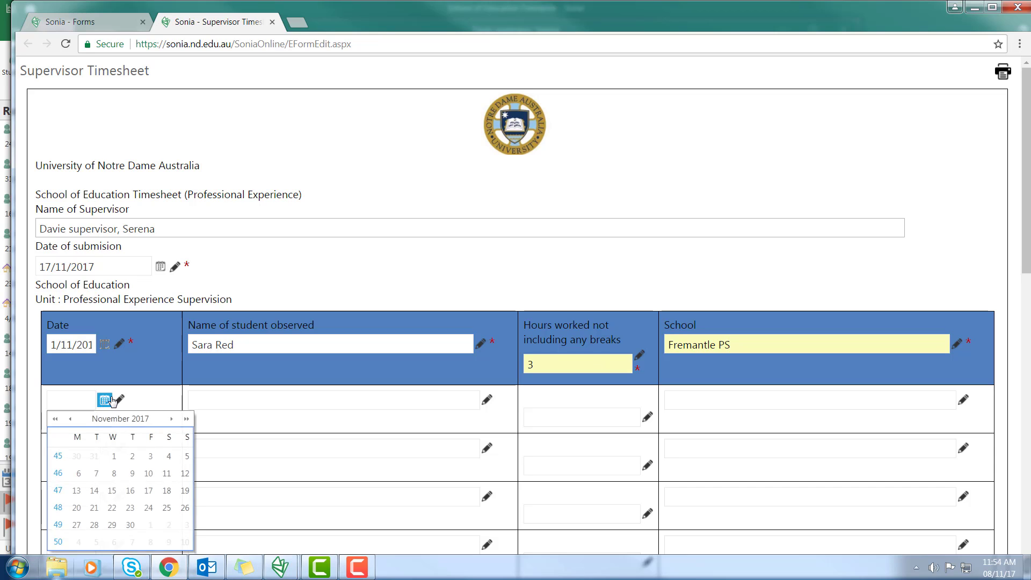
click(149, 454)
click(203, 399)
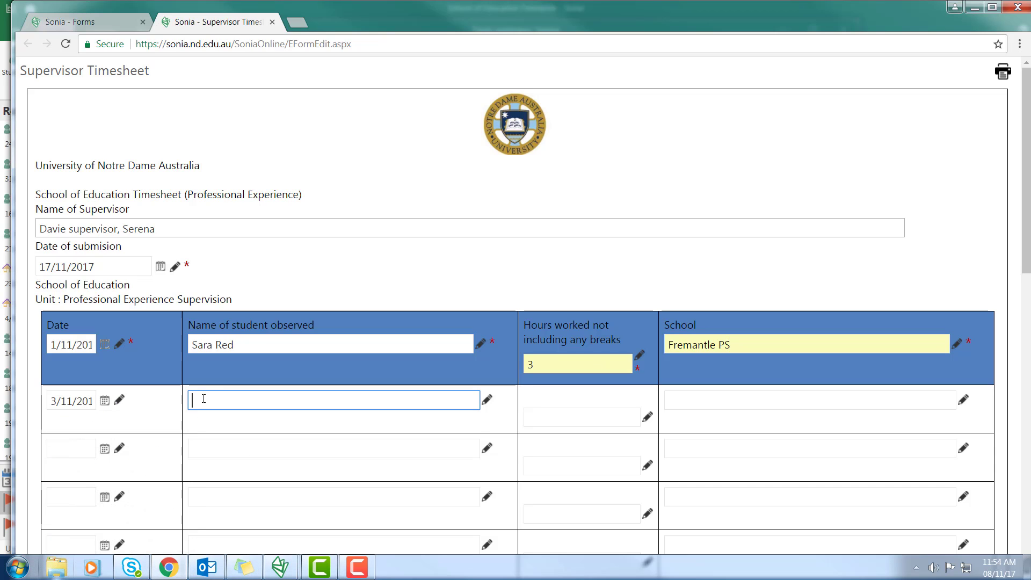
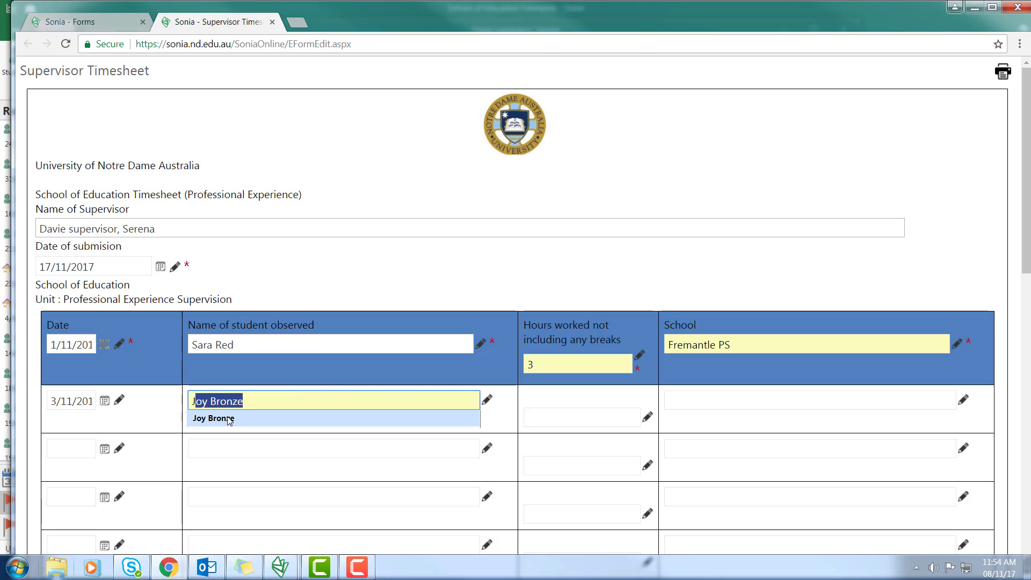
click(229, 419)
click(537, 418)
text(3)
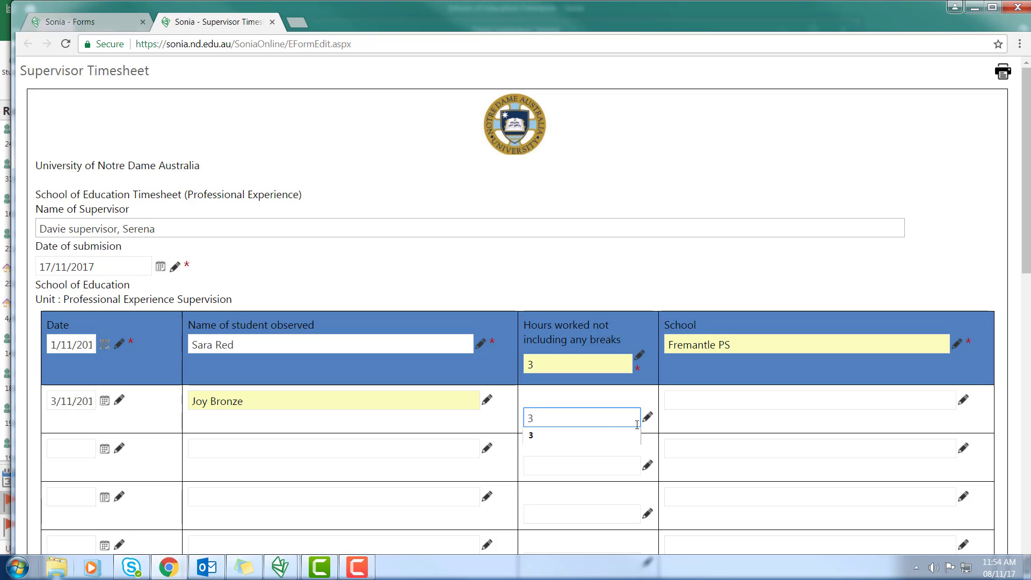
click(561, 443)
click(692, 401)
text(c)
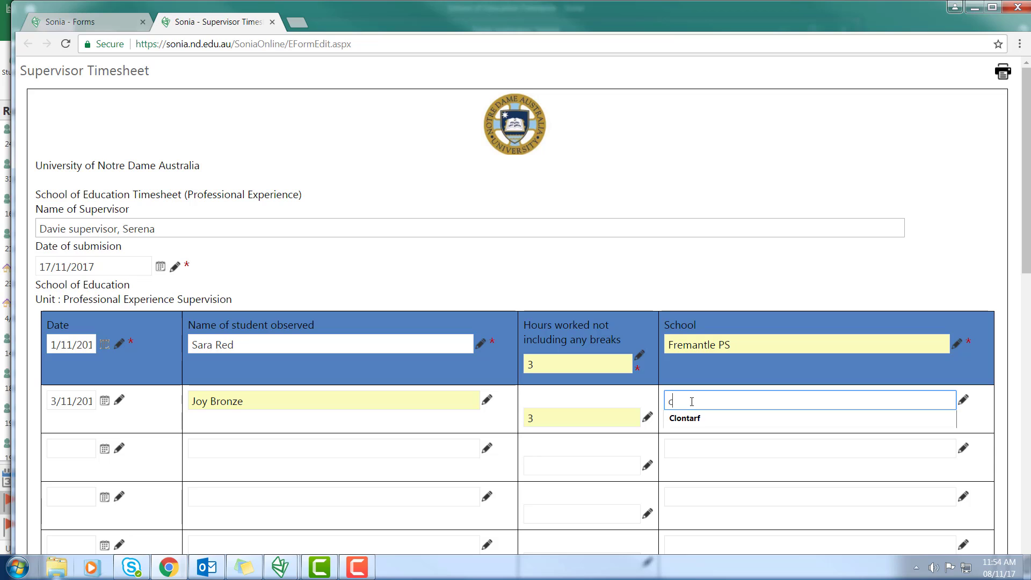
click(684, 420)
Fill the third row: 6/11/2017, the suggested student, 4 hours, Coogee PS
click(106, 449)
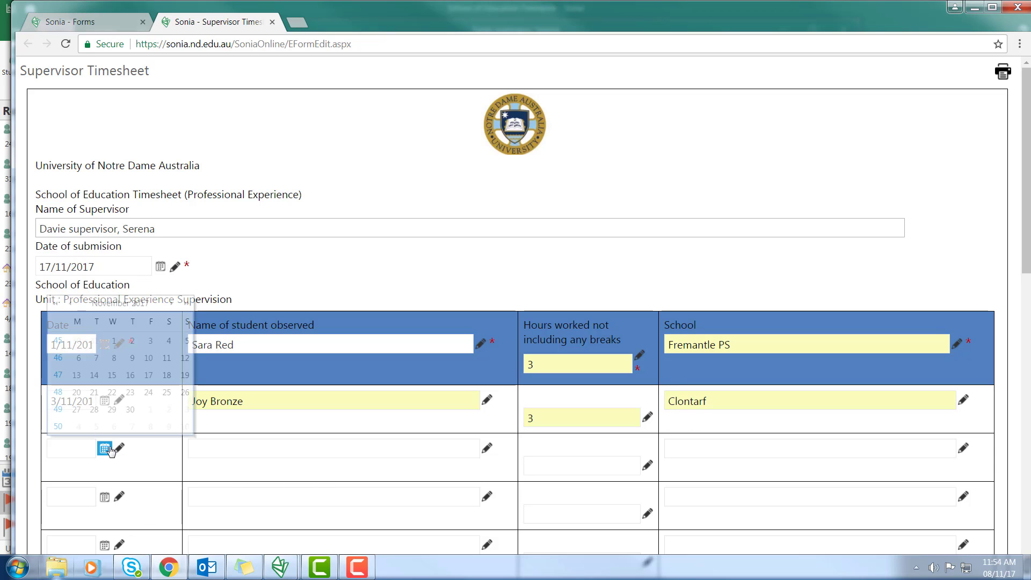
click(78, 358)
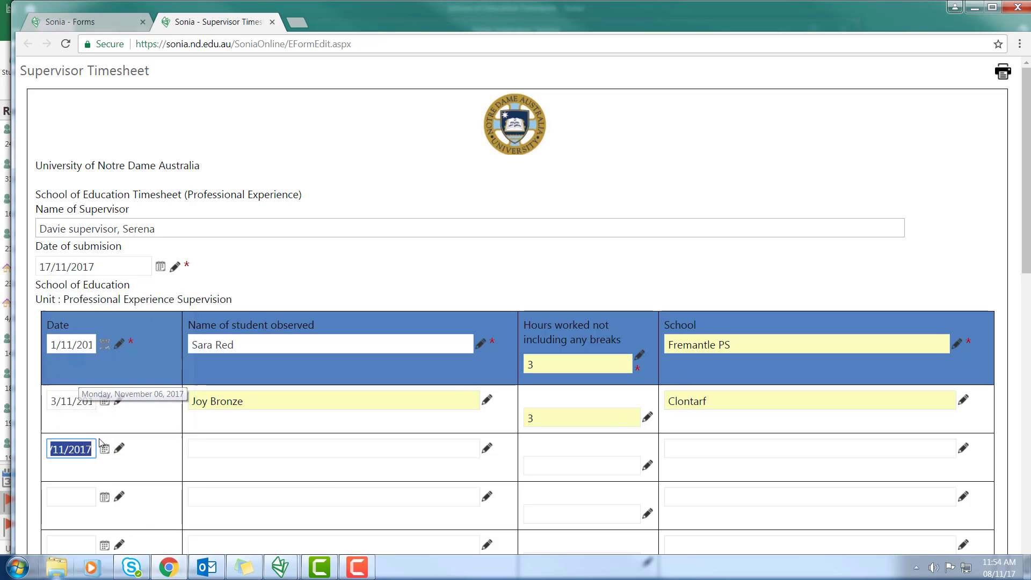
click(198, 447)
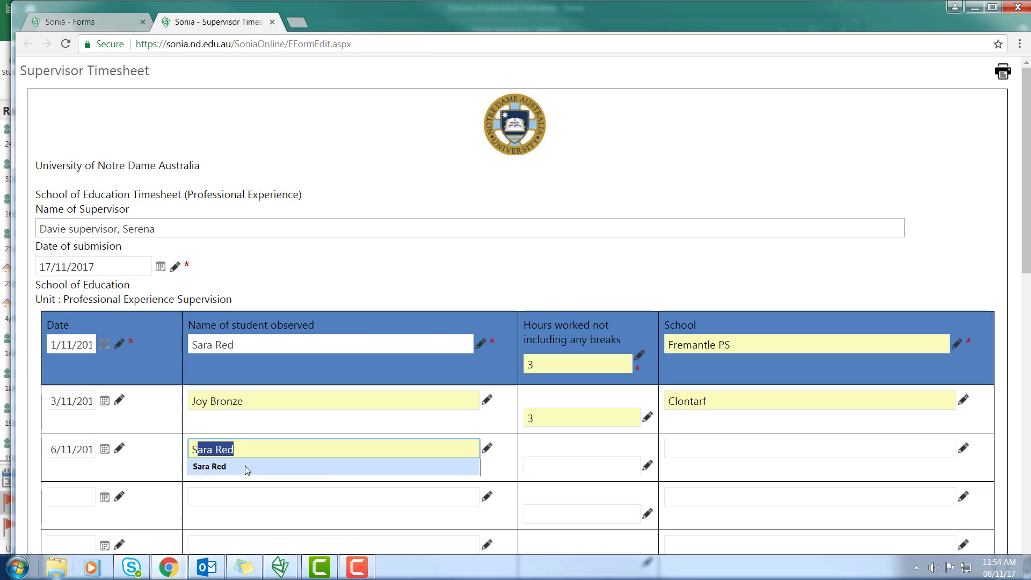
click(246, 466)
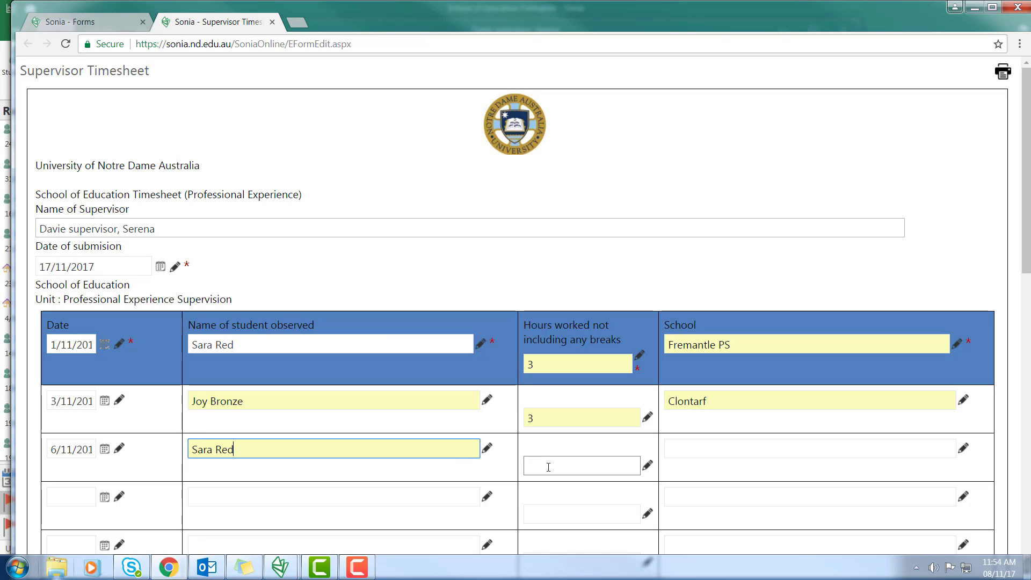
click(549, 467)
text(4)
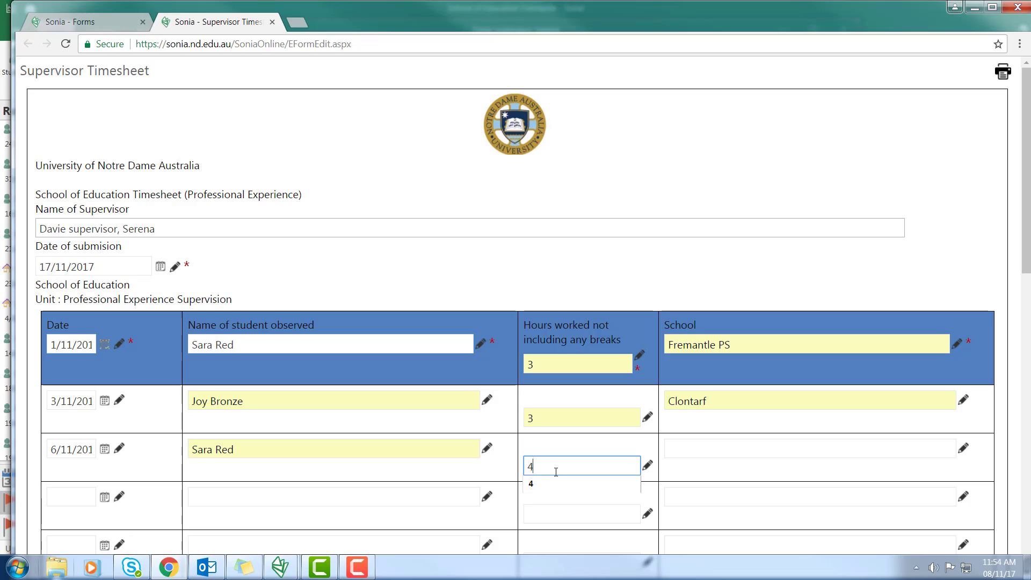
click(547, 483)
click(703, 449)
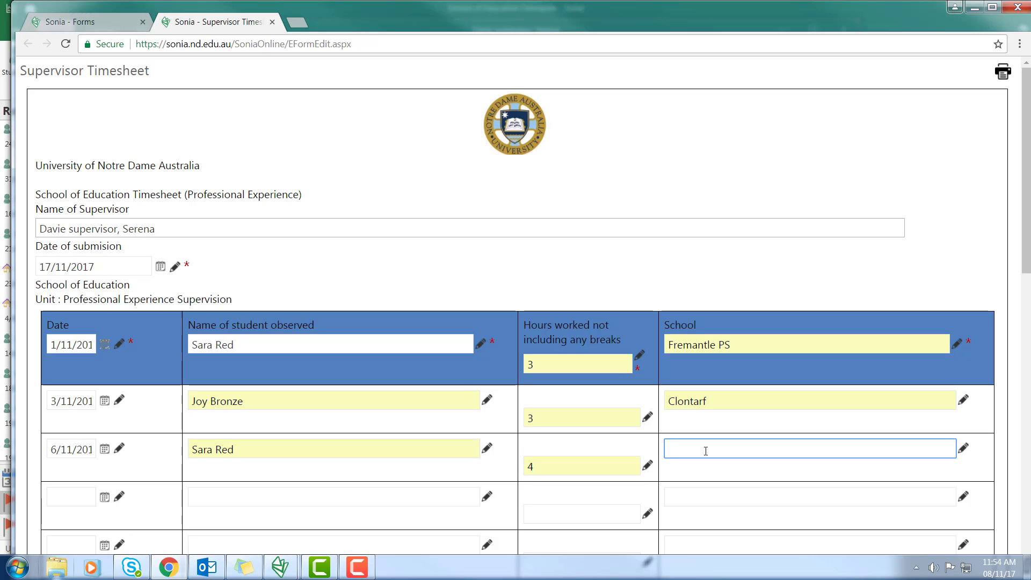
text(Coogee PS)
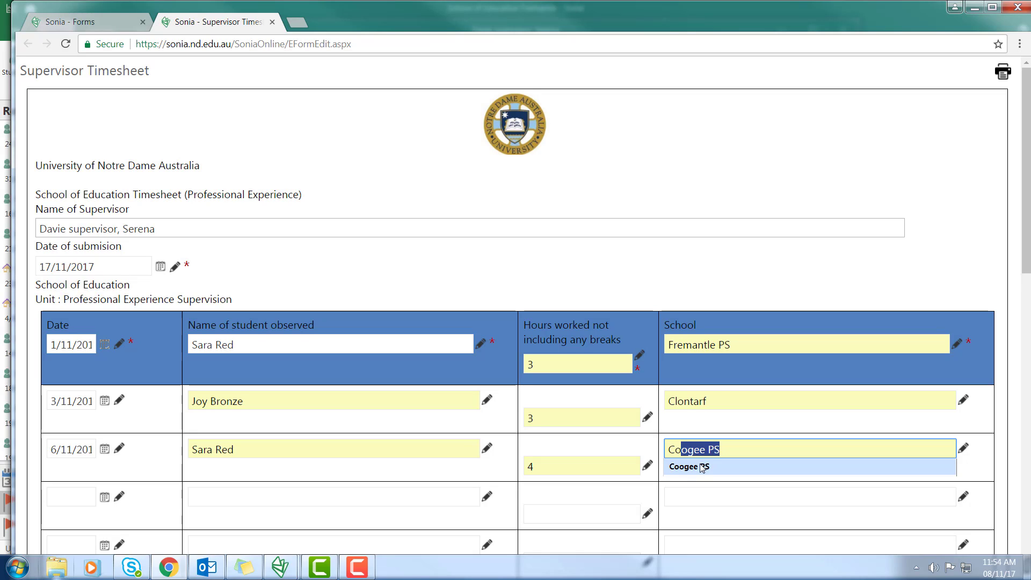
click(701, 467)
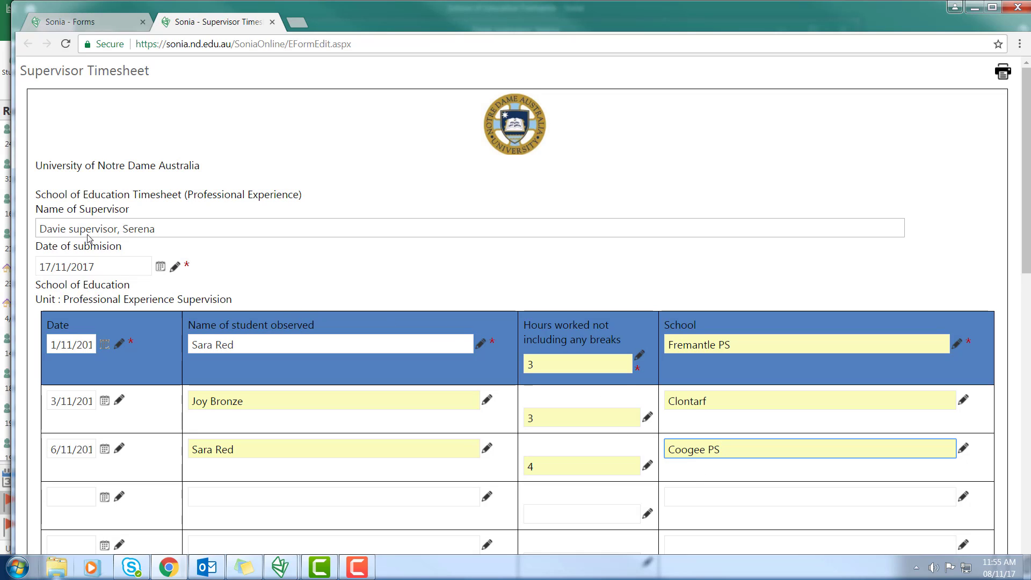
Save the timesheet as a draft and check it totals 10.00 hours and 450.00
scroll(288, 280, down, 9)
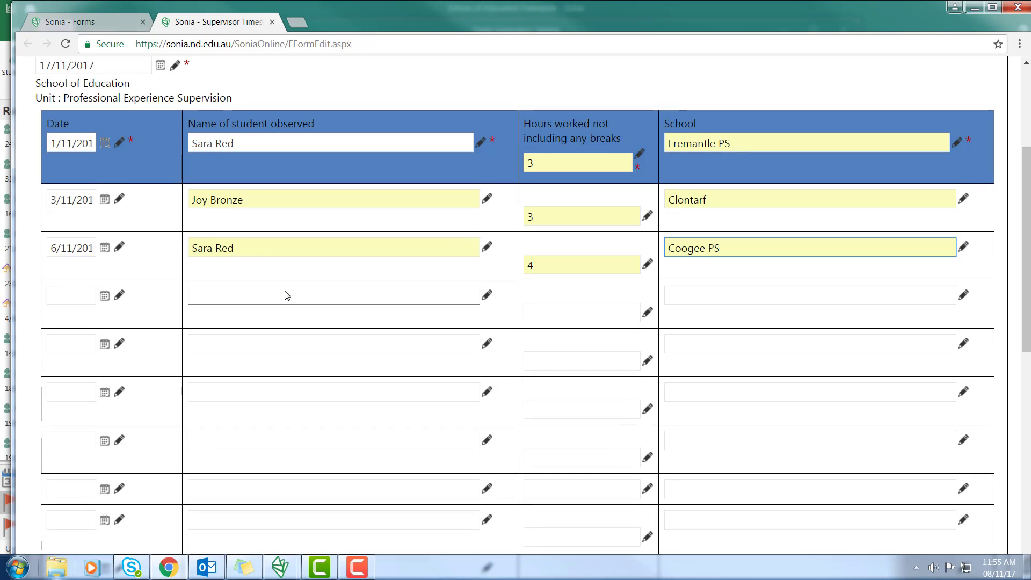
scroll(285, 292, down, 5)
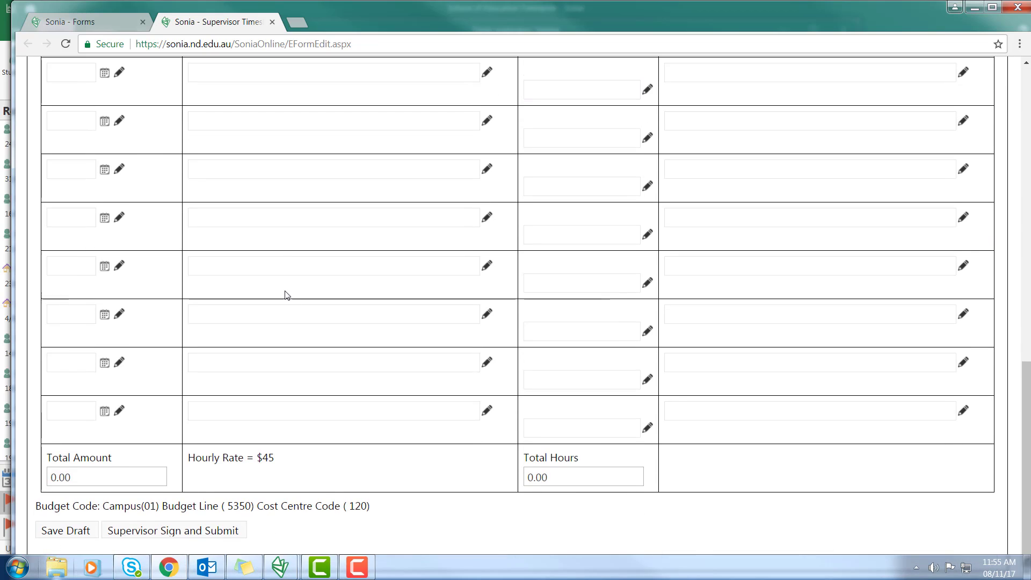
click(75, 531)
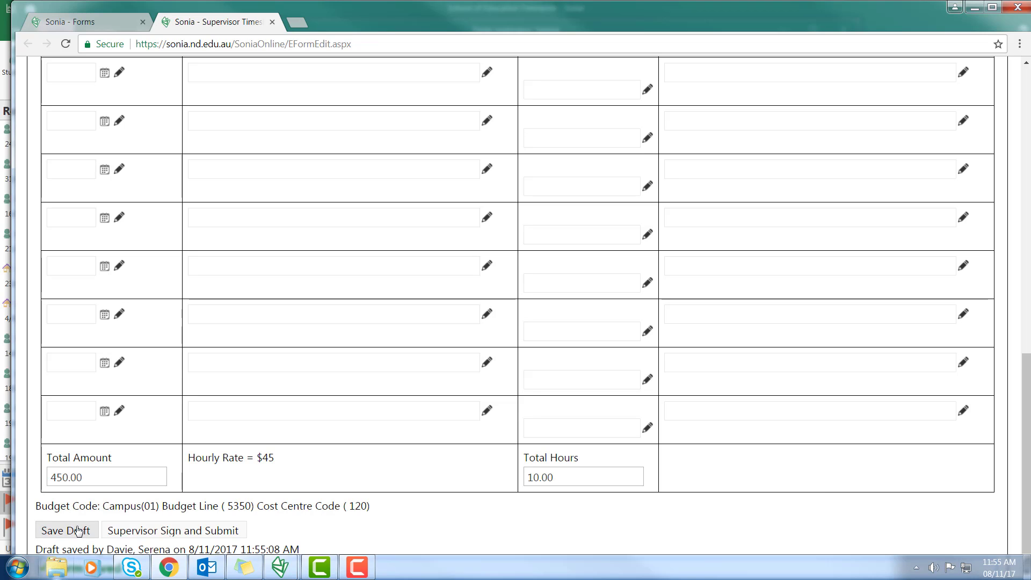
scroll(78, 529, up, 15)
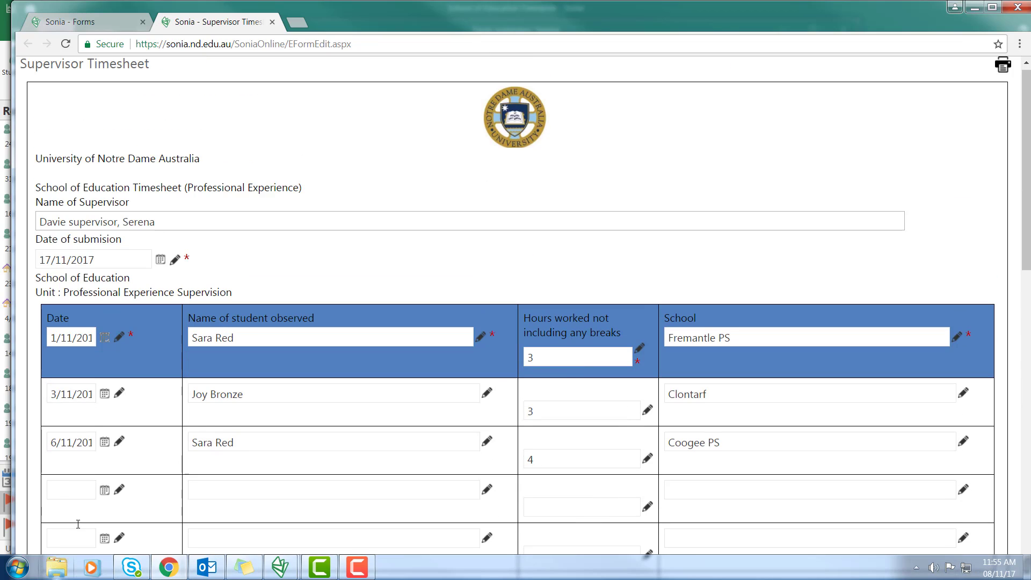
scroll(451, 445, down, 15)
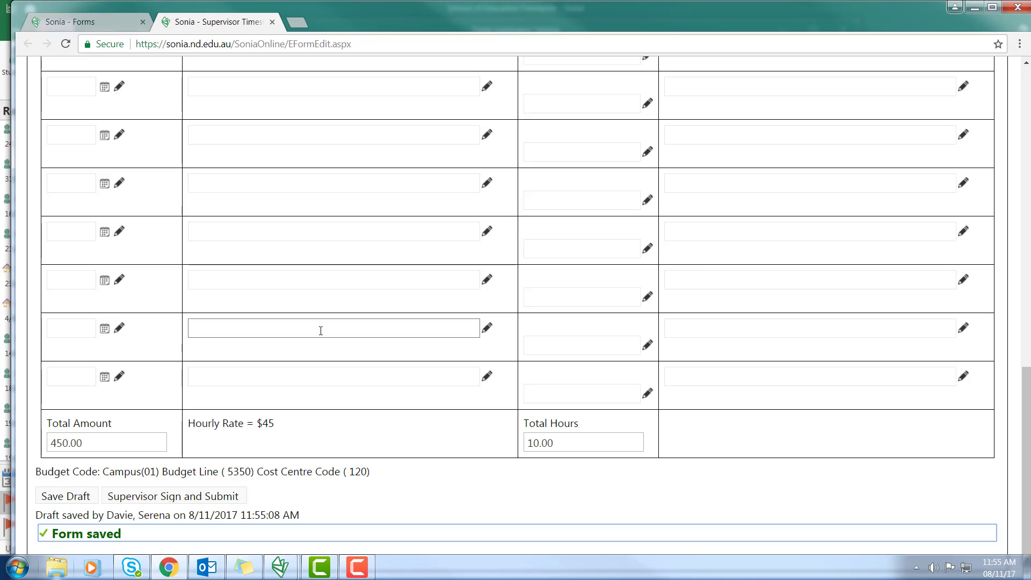
Sign and submit the timesheet as the supervisor
click(174, 497)
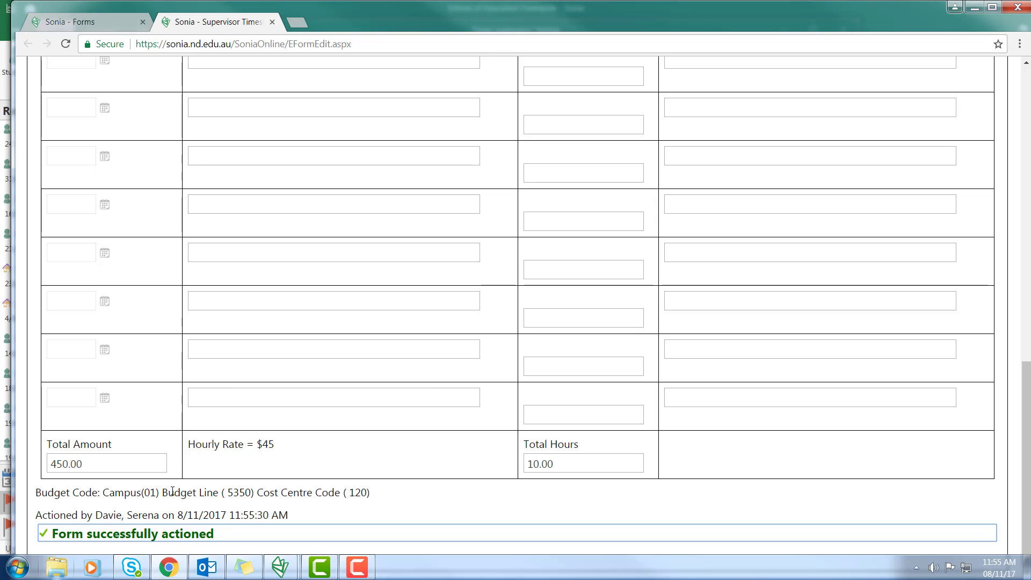
Back in Sonia, list the Supervisor Timesheet respondents and tick the newest supervisor response
click(8, 337)
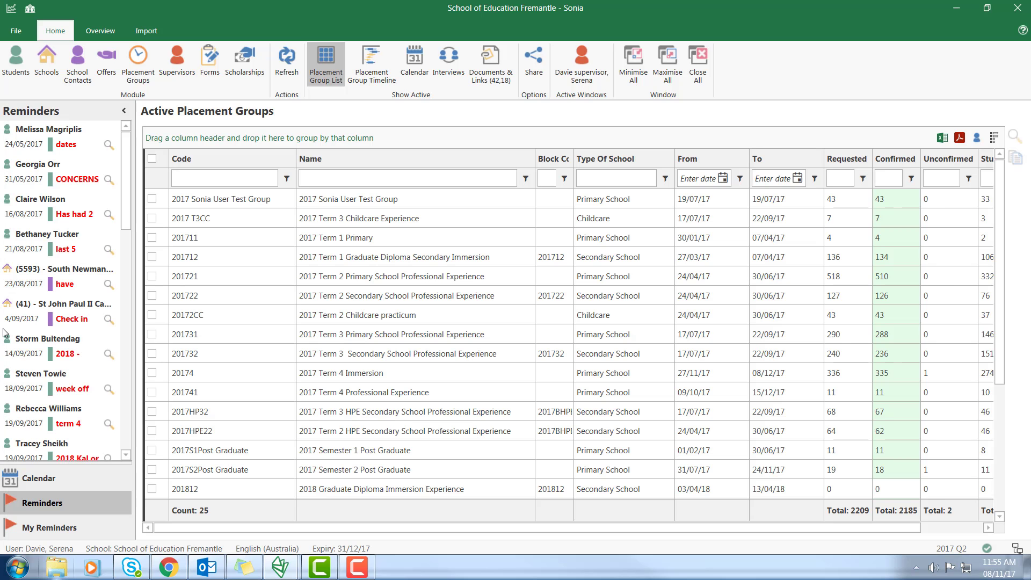
click(210, 64)
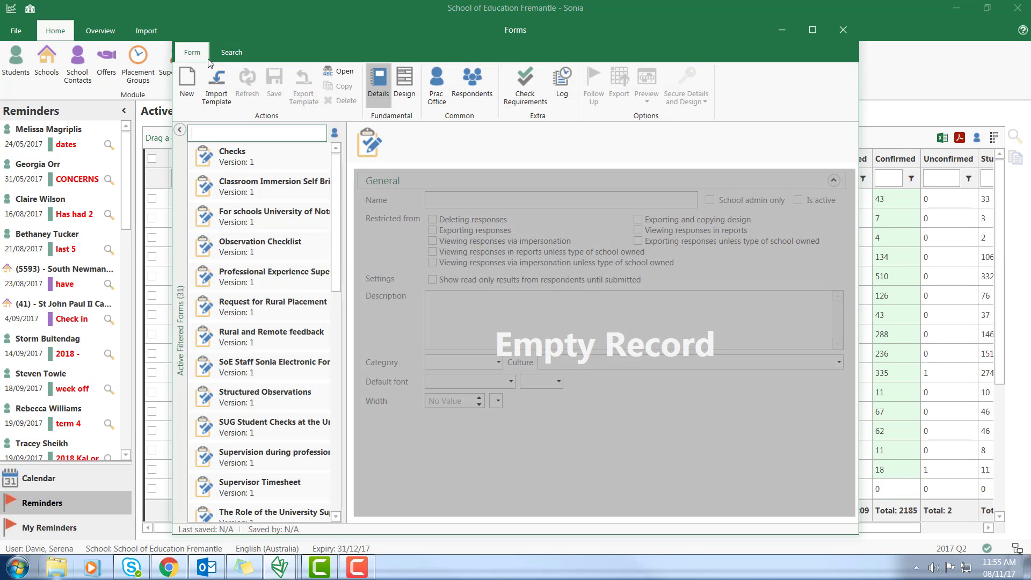
click(292, 485)
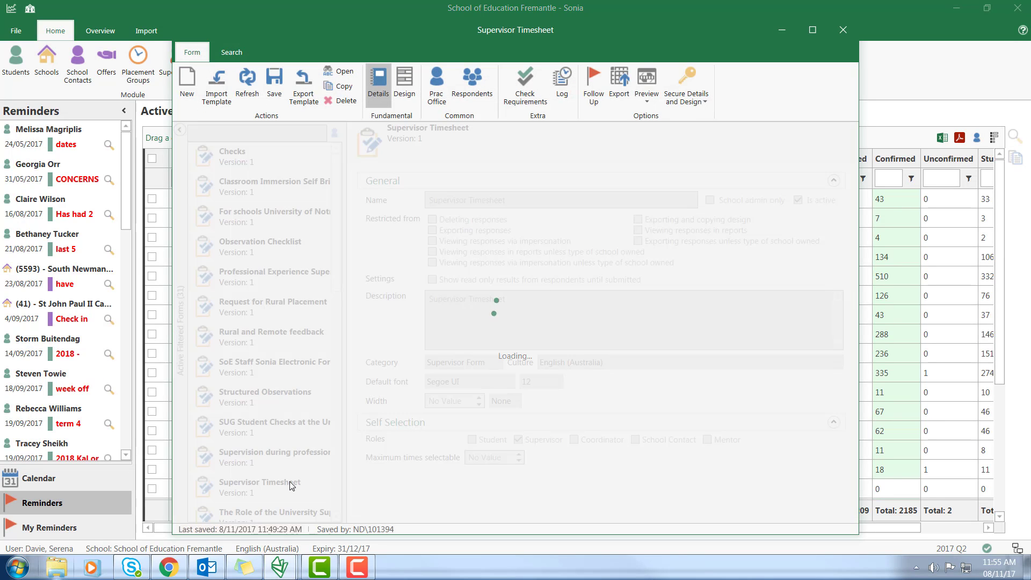
click(465, 95)
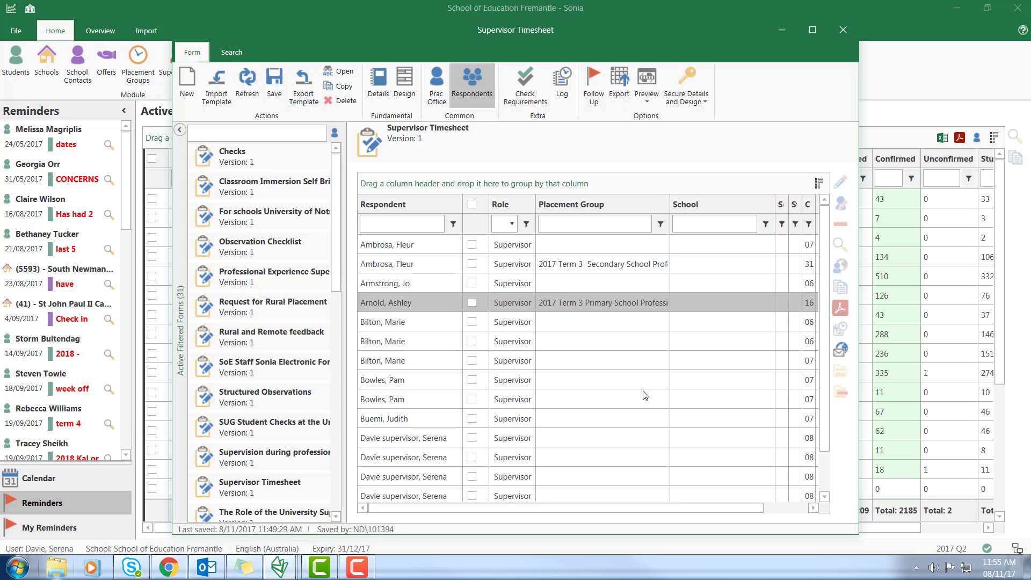
scroll(826, 501, down, 2)
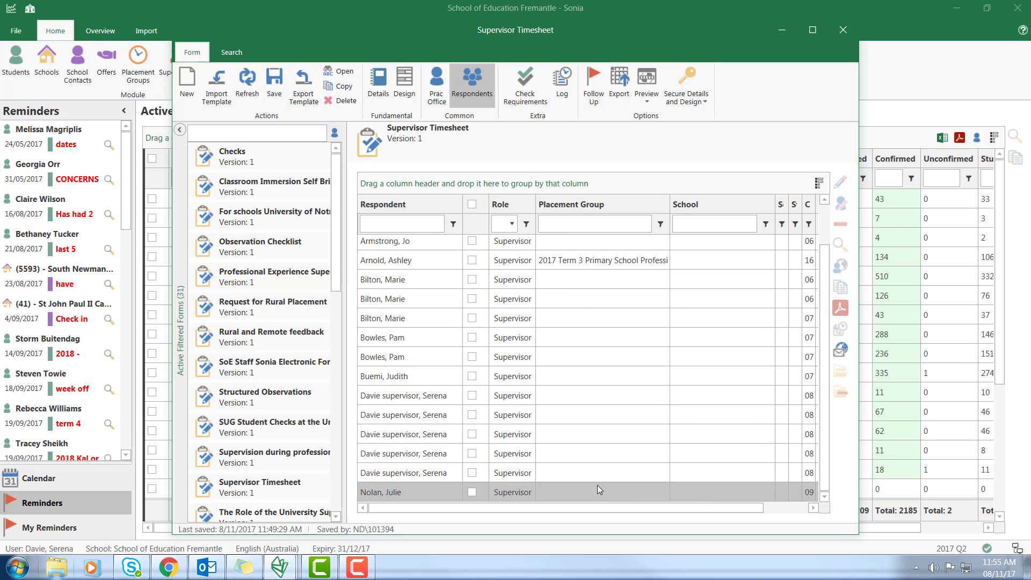
click(475, 475)
mouse_move(579, 510)
mouse_down()
mouse_move(624, 514)
mouse_move(578, 513)
mouse_up()
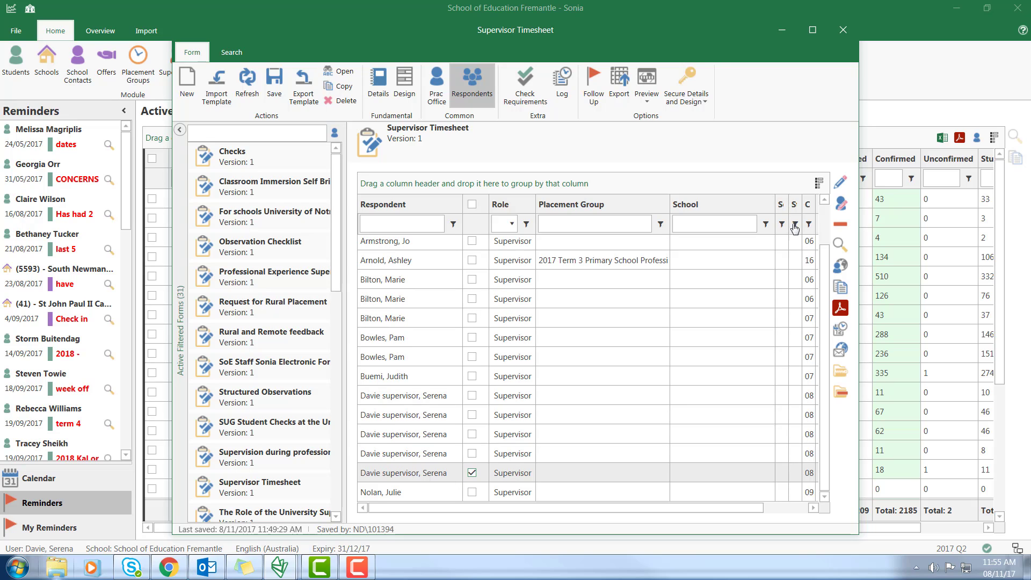
Approve the timesheet as the Professional Experience Office, then return to the Sonia desktop app
click(843, 207)
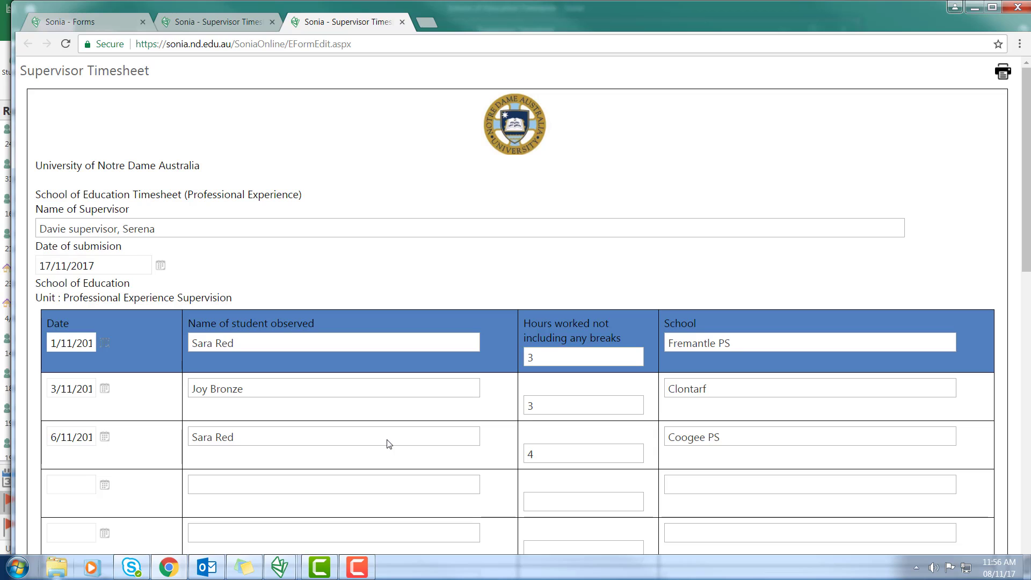
scroll(389, 443, down, 12)
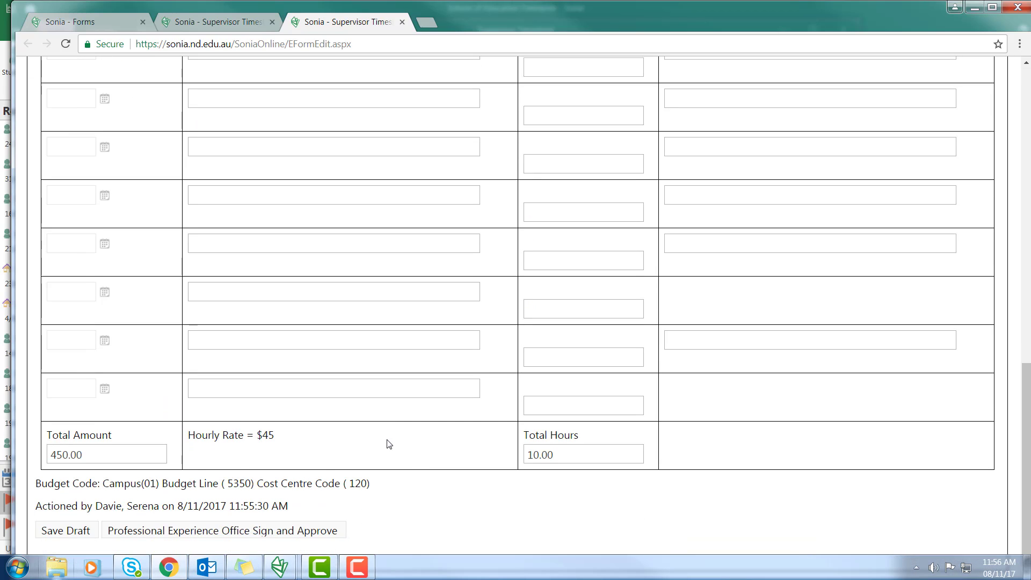
click(233, 531)
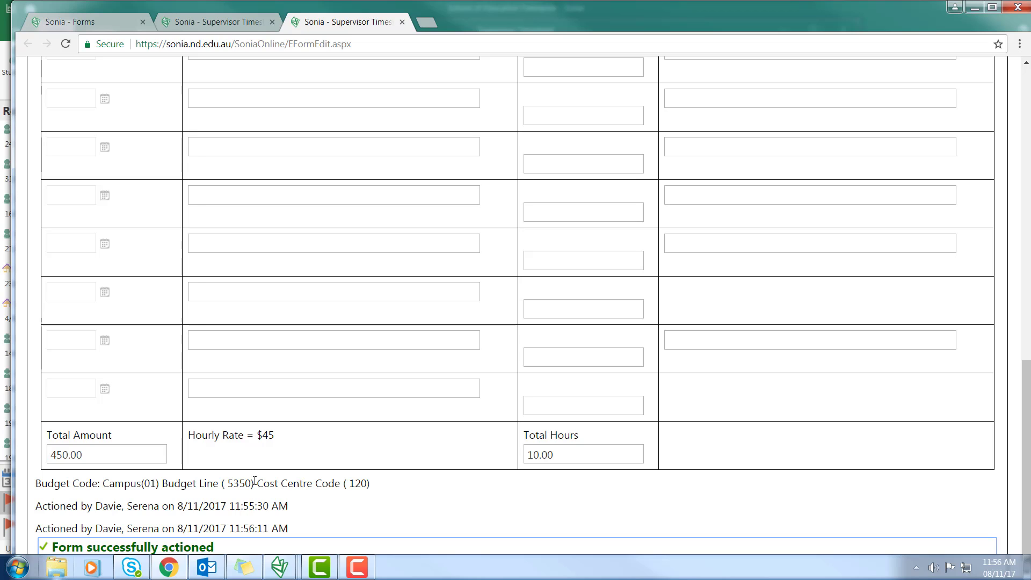
click(5, 266)
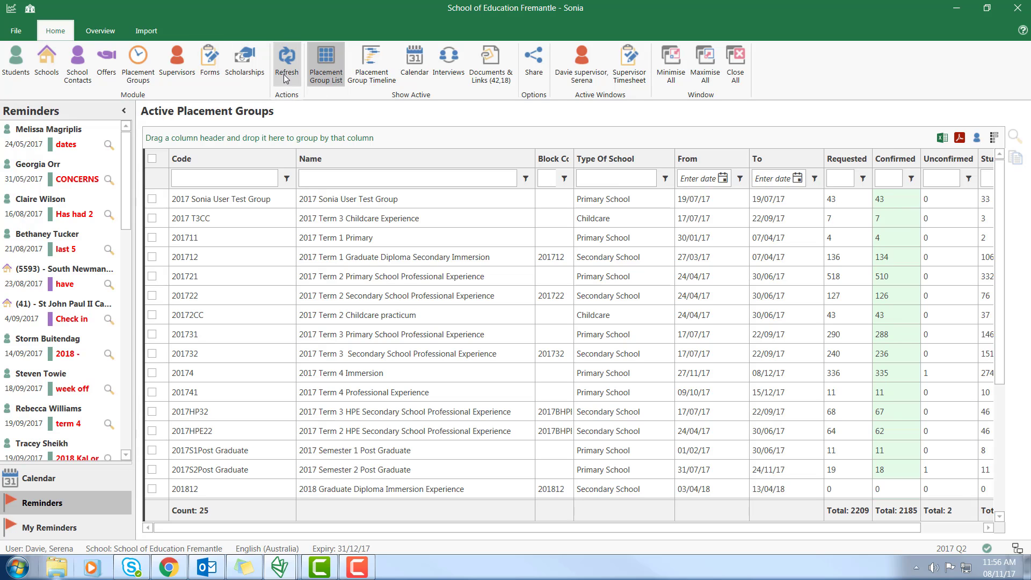
Reload the Supervisor Timesheet respondents and re-tick the approved supervisor response
click(622, 72)
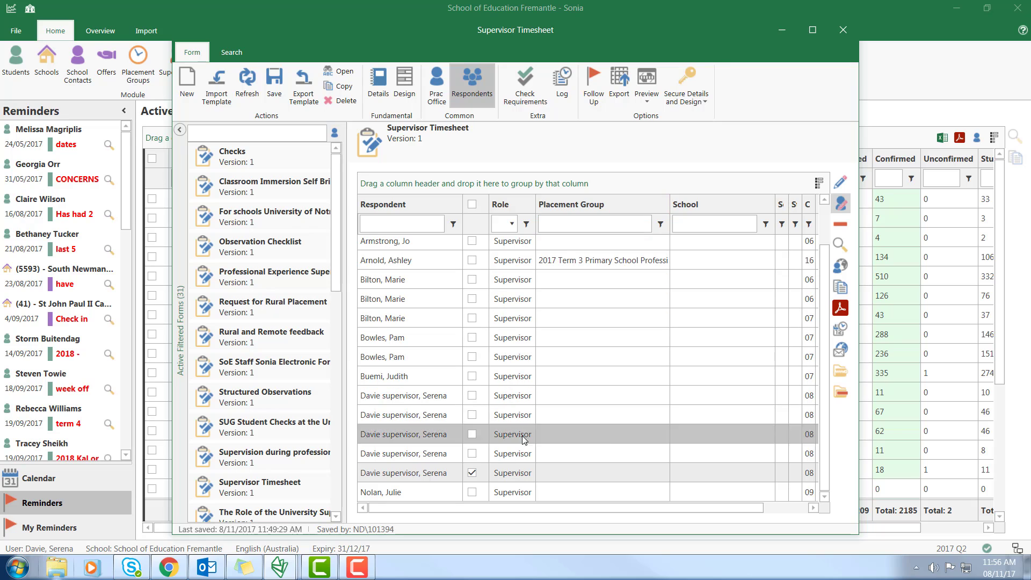
click(274, 80)
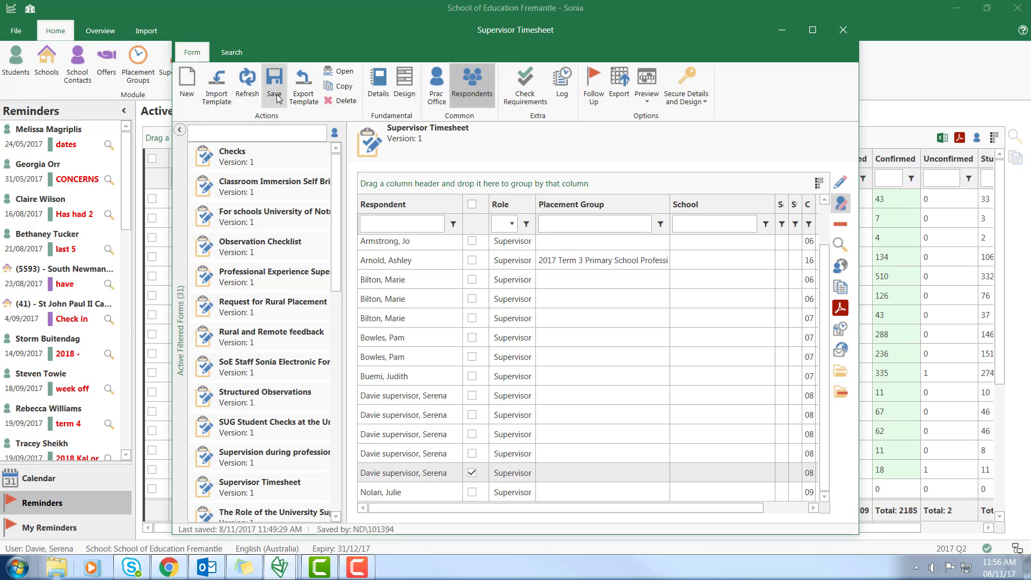
scroll(825, 268, down, 2)
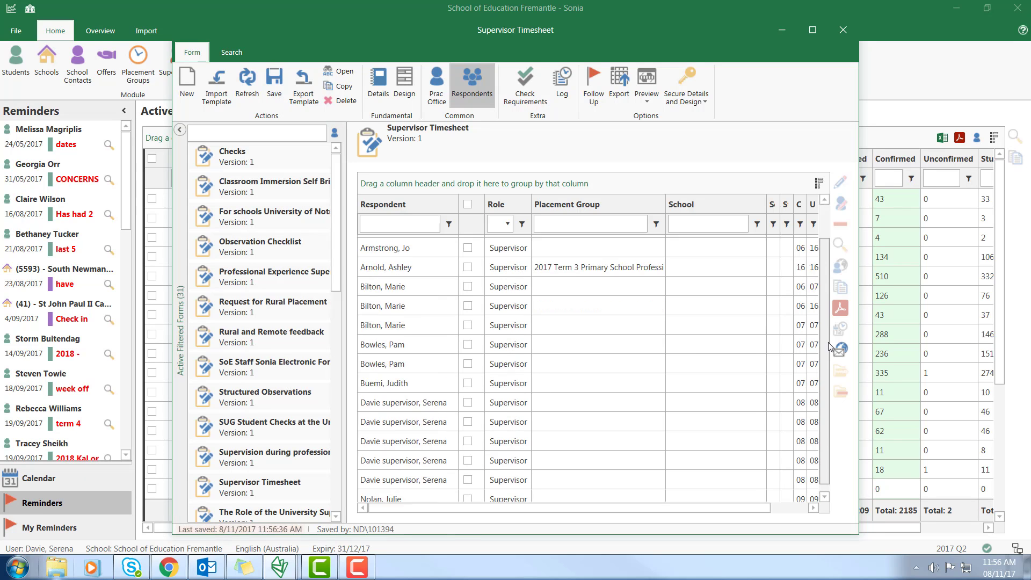
click(468, 473)
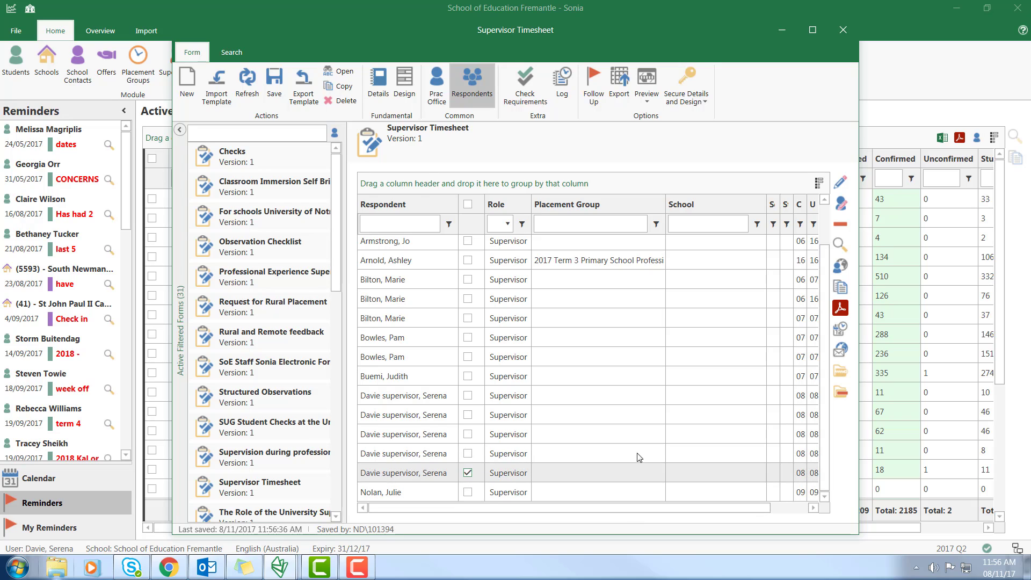
Send an external approver a 'Fill in Form' e-mail invitation for the timesheet
click(842, 356)
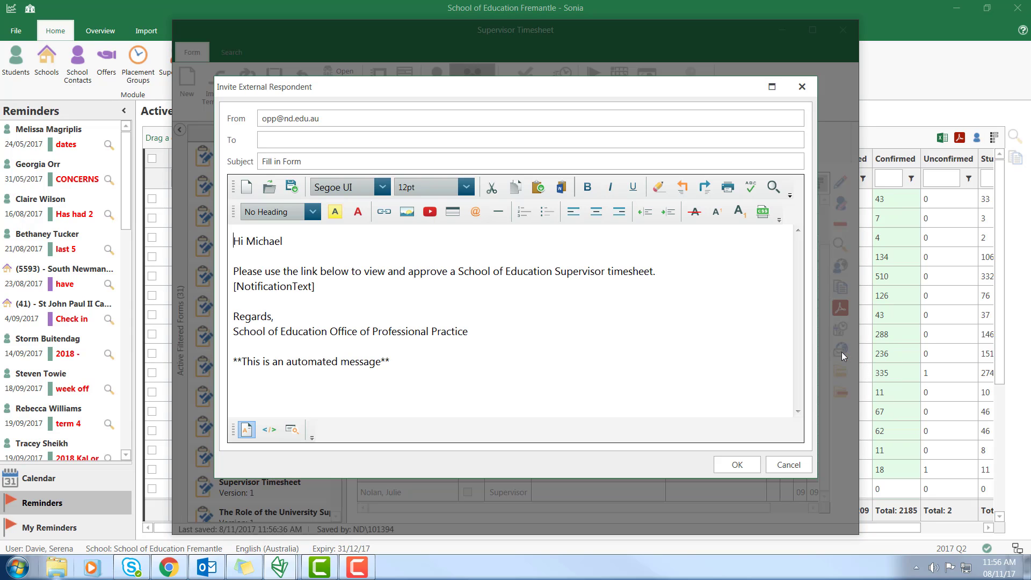
click(282, 142)
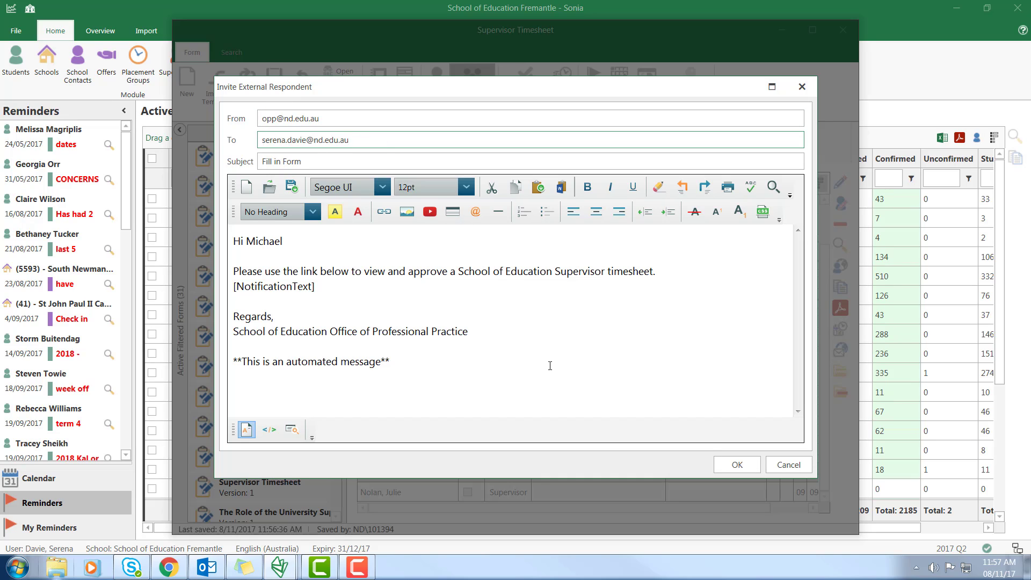
click(736, 465)
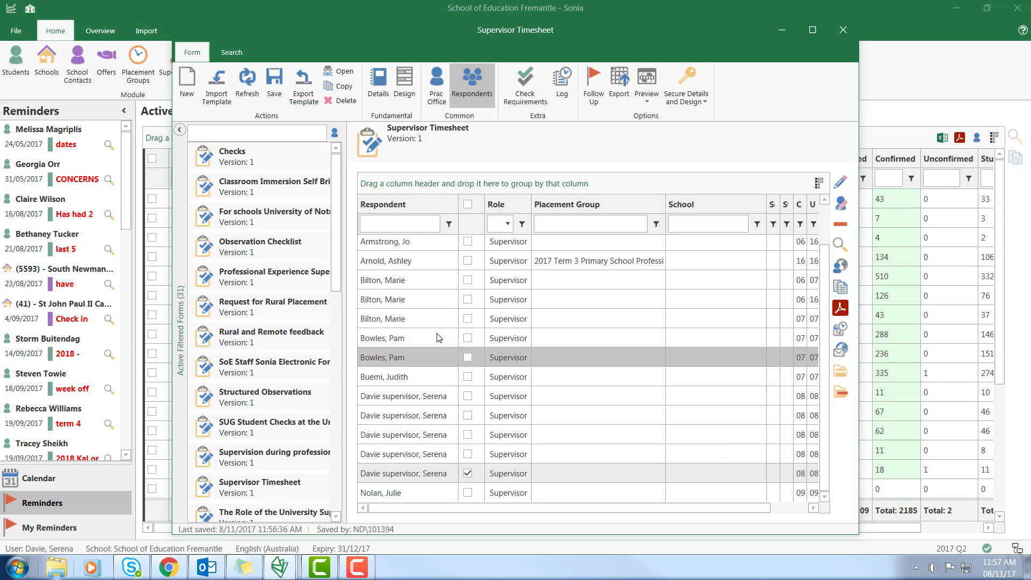
Save and refresh the form, then follow the Outlook 'Fill in Form' email link to the timesheet
click(275, 86)
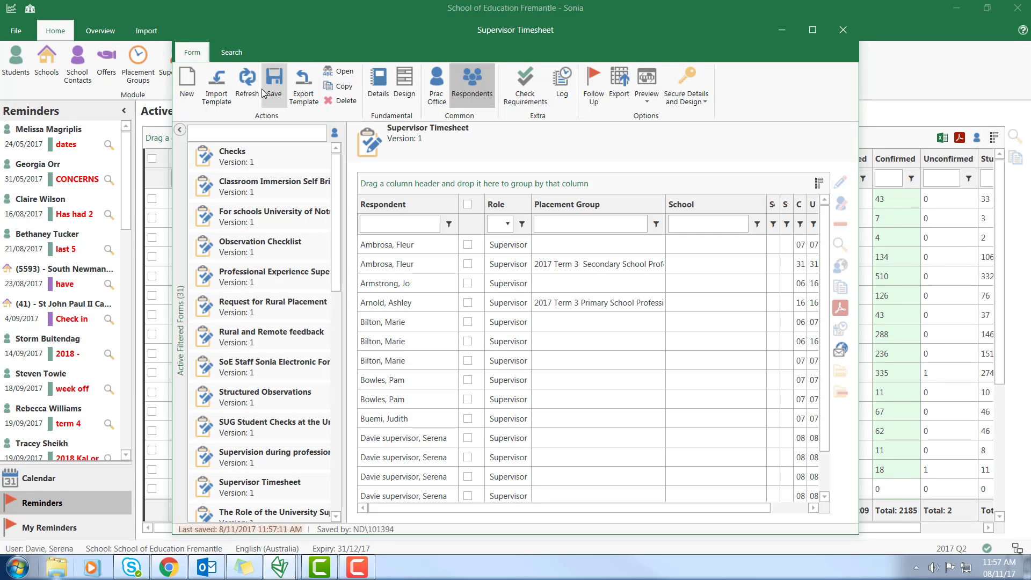
click(257, 92)
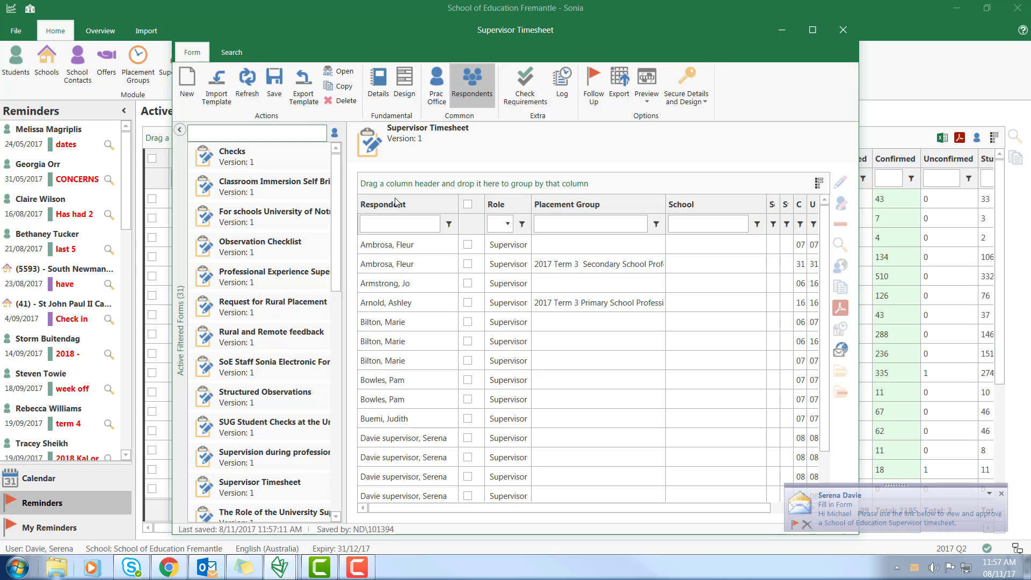
click(881, 523)
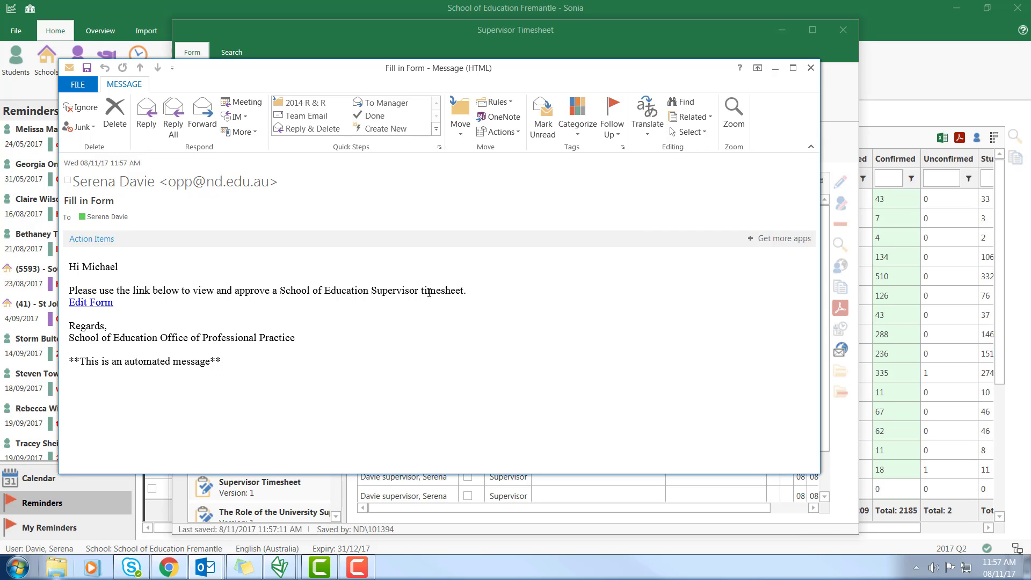
click(90, 303)
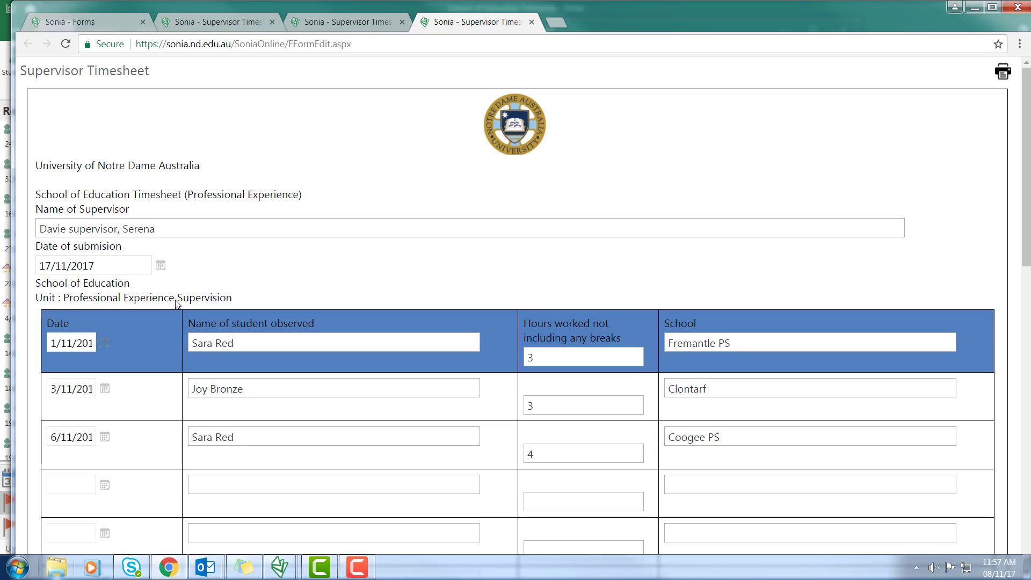
Sign and approve the timesheet from the bottom of the form, then return to Sonia
scroll(177, 304, down, 15)
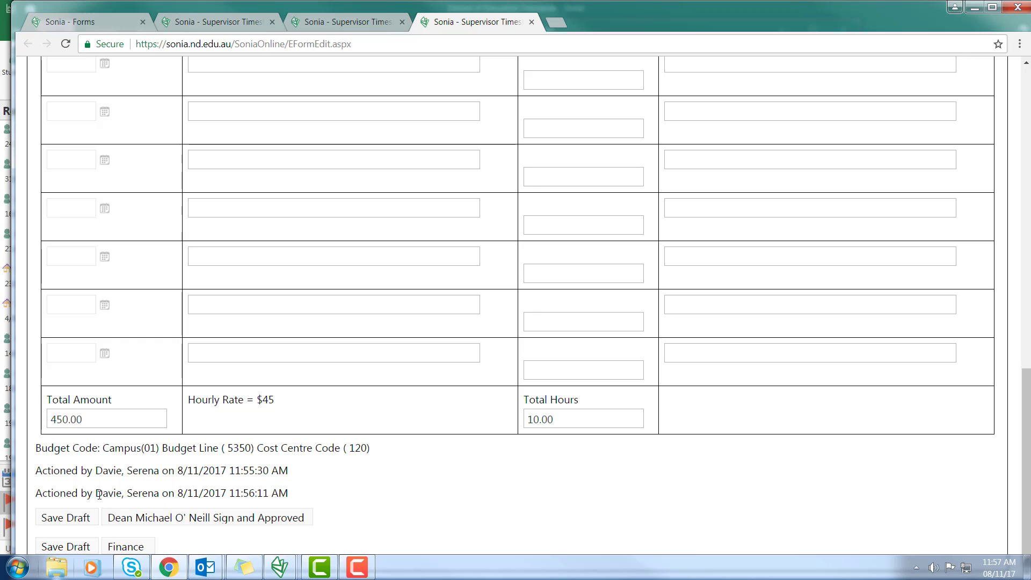
click(219, 518)
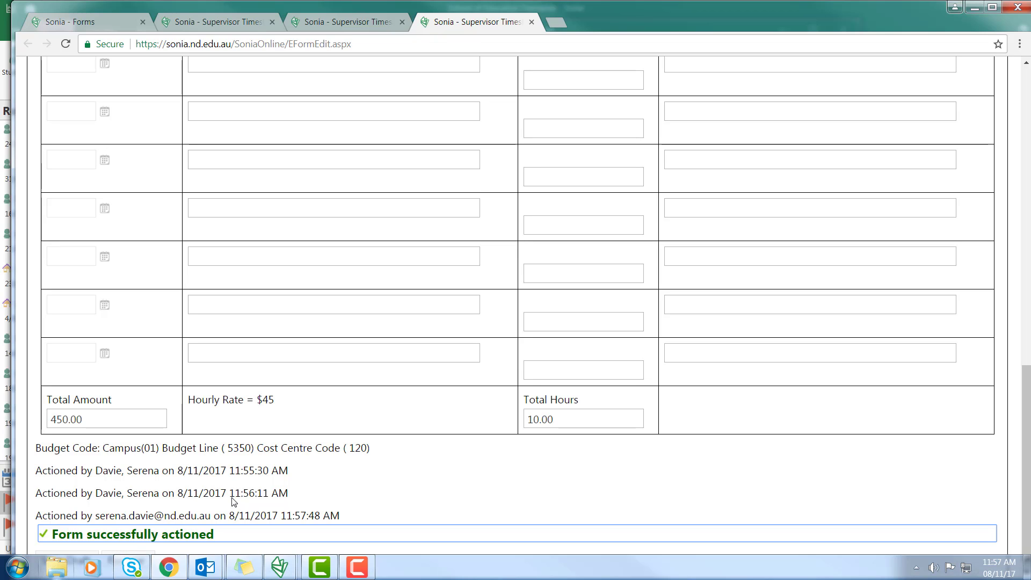
click(6, 299)
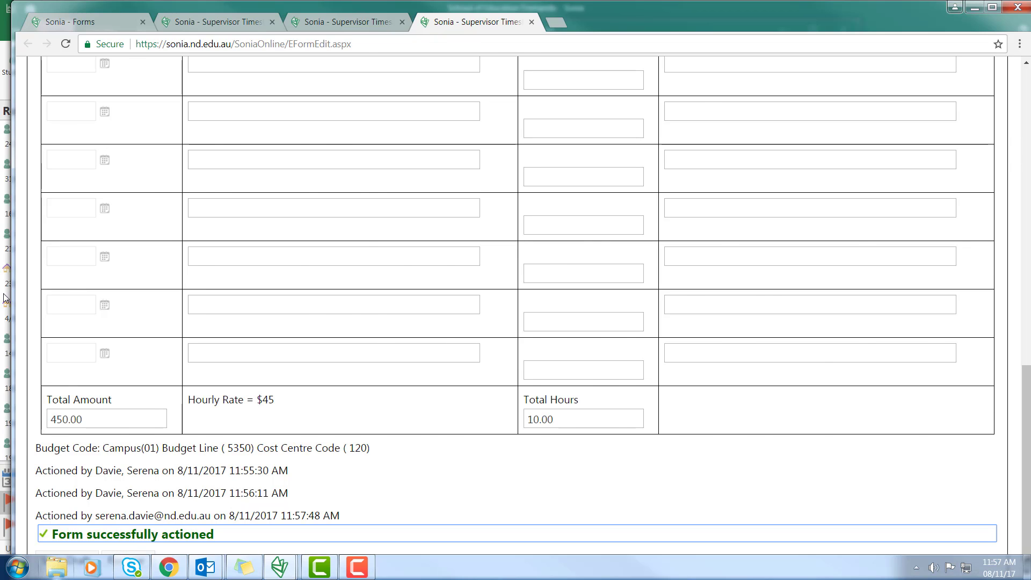
Refresh the placement groups, open Supervisor Timesheet responses, and tick the latest supervisor's response
click(284, 79)
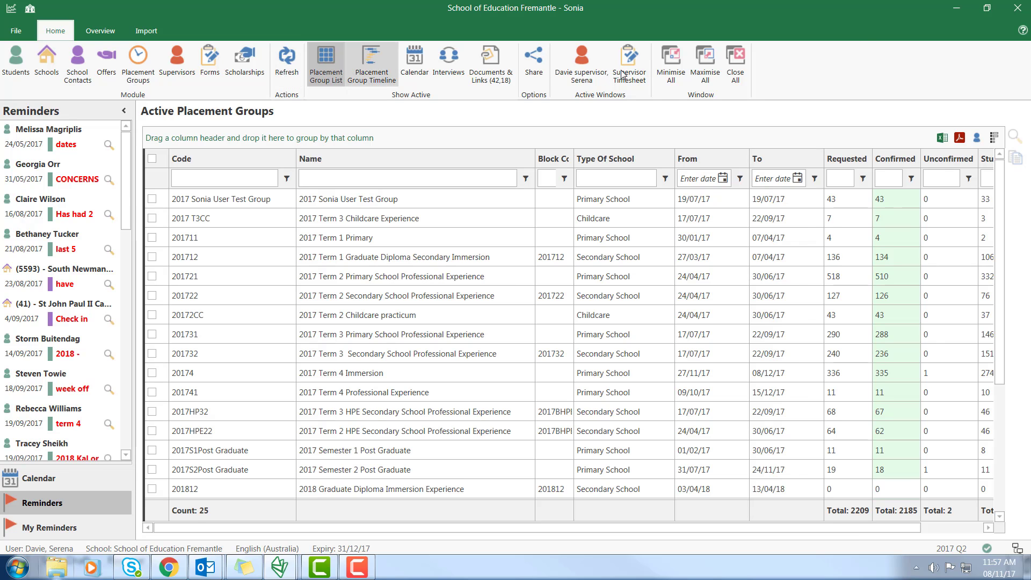
click(627, 68)
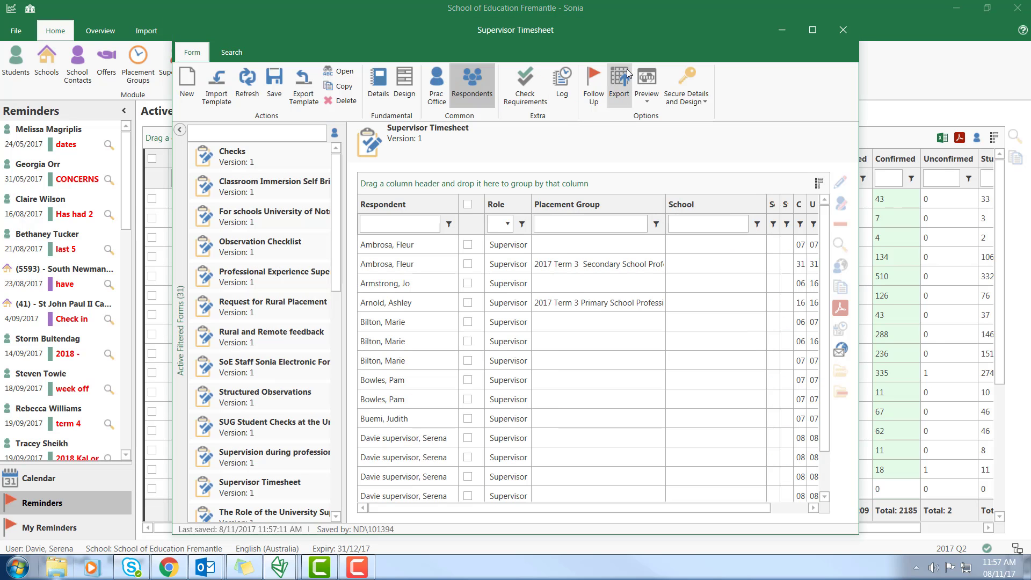
scroll(827, 354, down, 1)
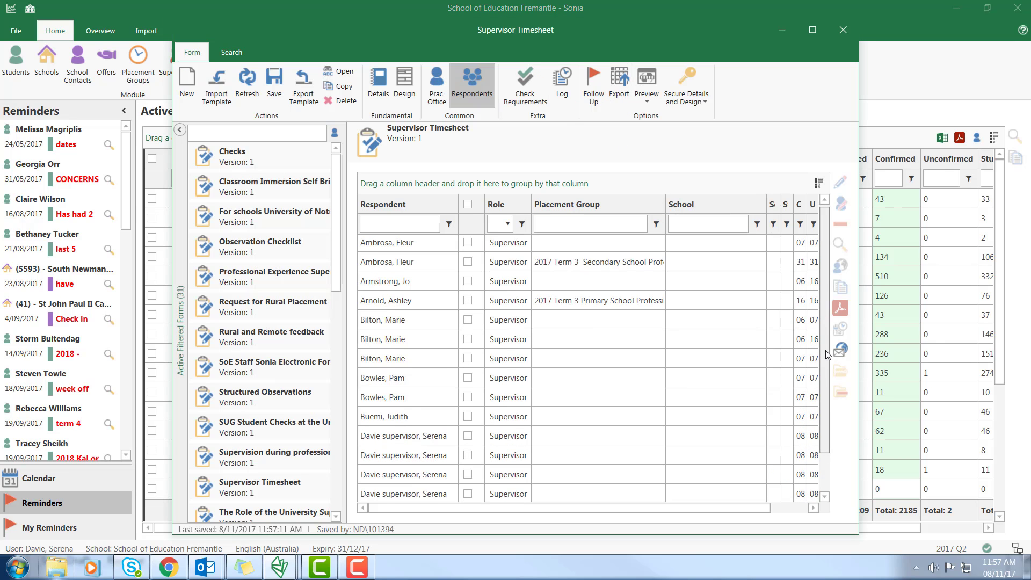
scroll(827, 355, down, 2)
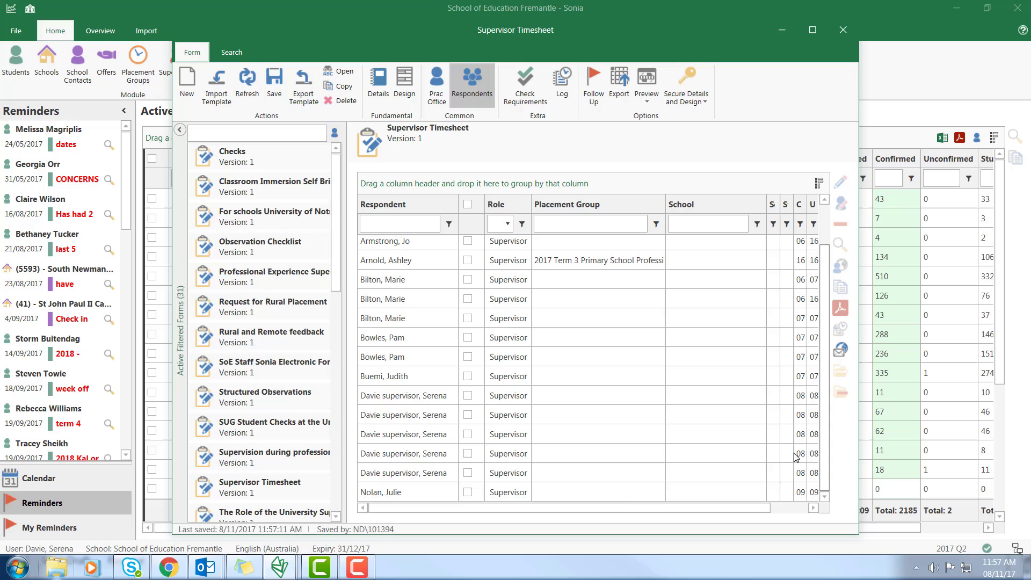
click(468, 473)
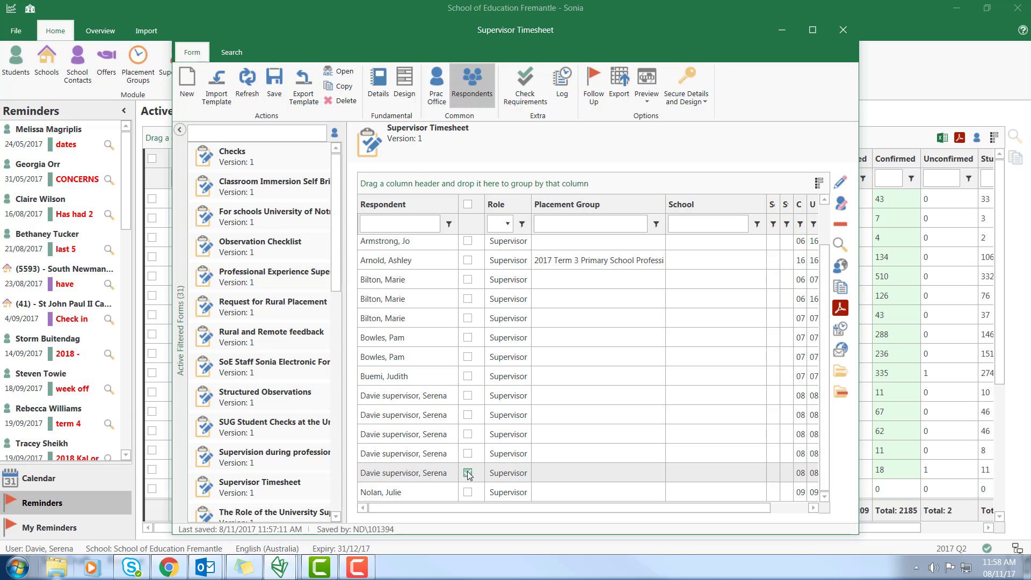
click(468, 473)
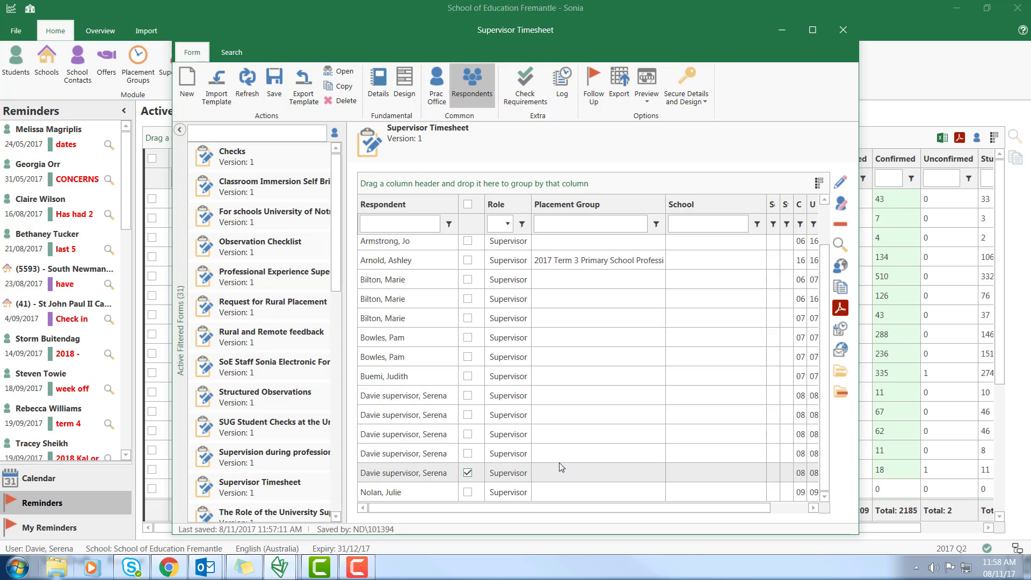
Send Finance's e-mail address an external invitation greeting 'Hi Finance,', then save the form
click(841, 350)
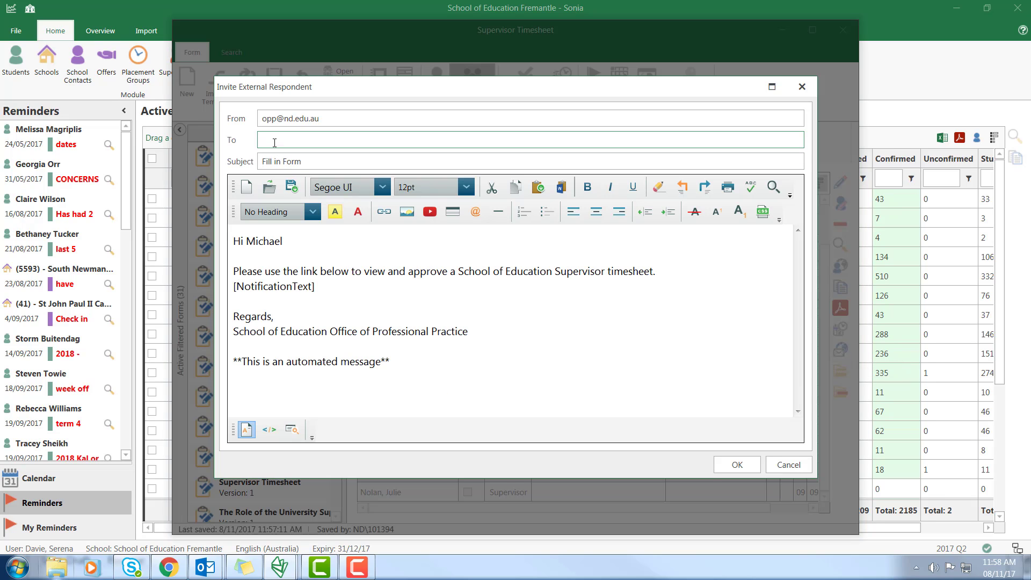
click(288, 253)
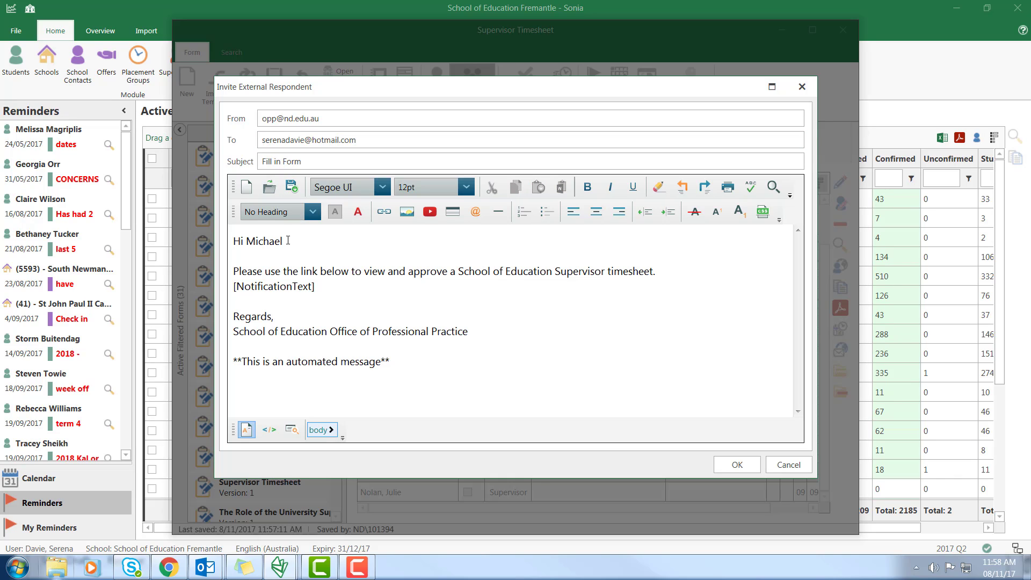
key(BackSpace)
key(BackSpace)
key(BackSpace)
key(BackSpace)
key(BackSpace)
key(BackSpace)
key(BackSpace)
key(BackSpace)
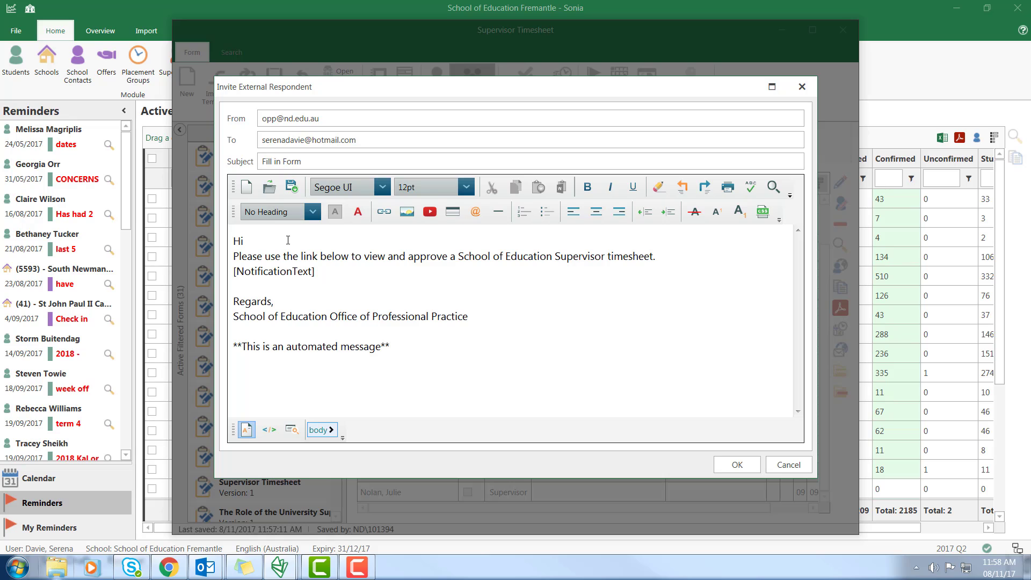
text(Finance,)
key(Return)
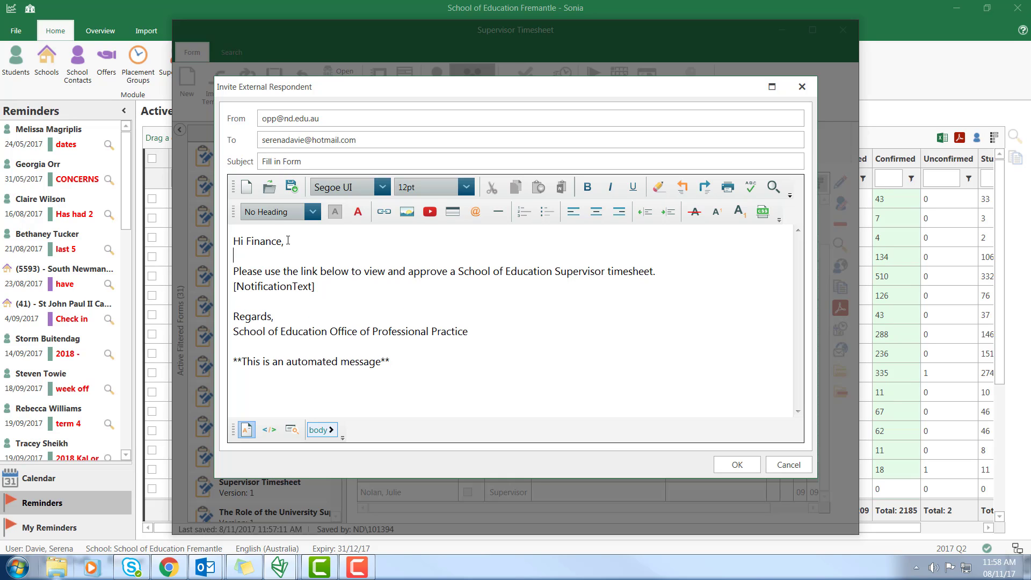
click(737, 465)
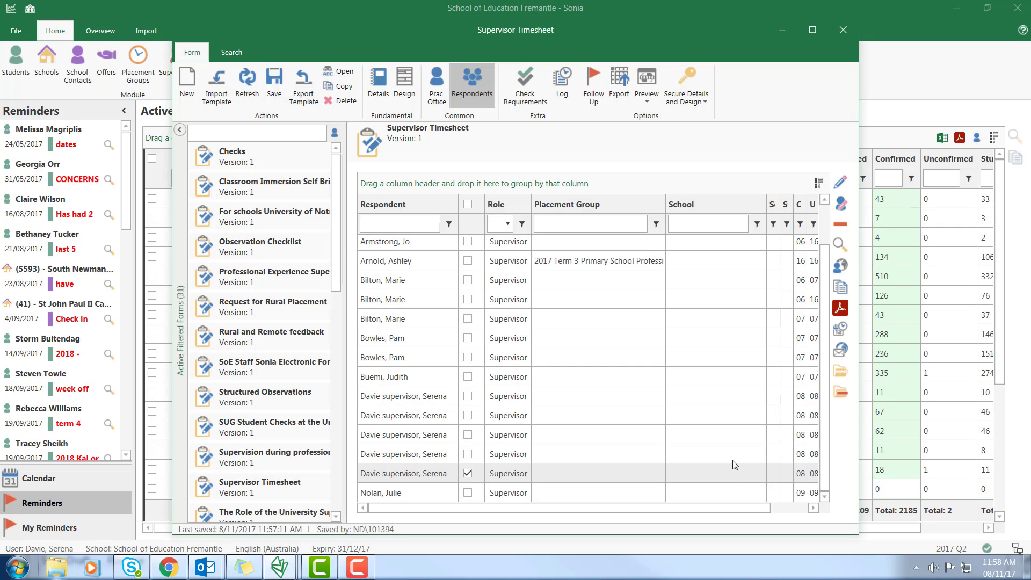
click(274, 85)
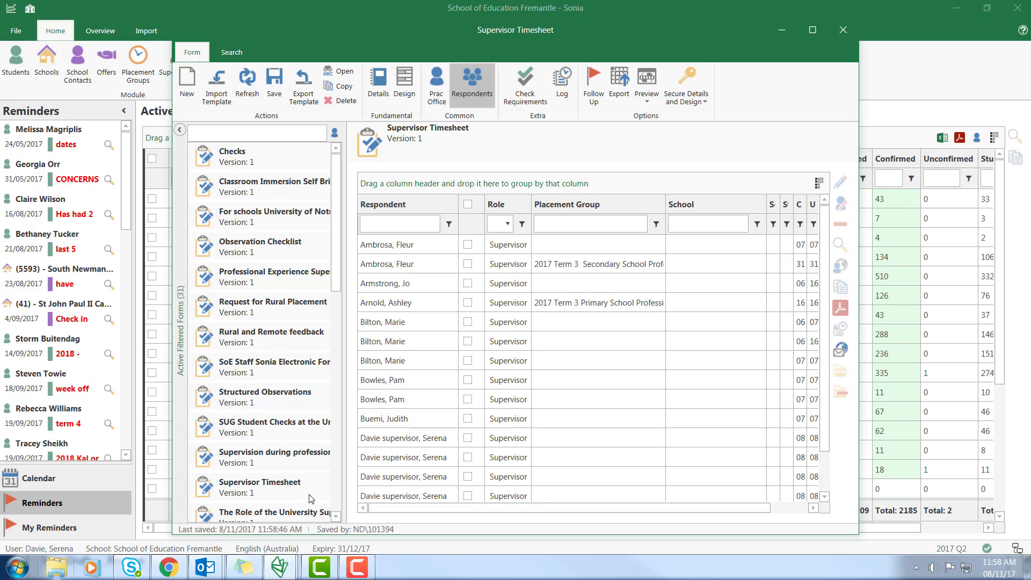
In a new Chrome tab, search 'hotmail' and sign in to Outlook.com with the saved account
click(171, 568)
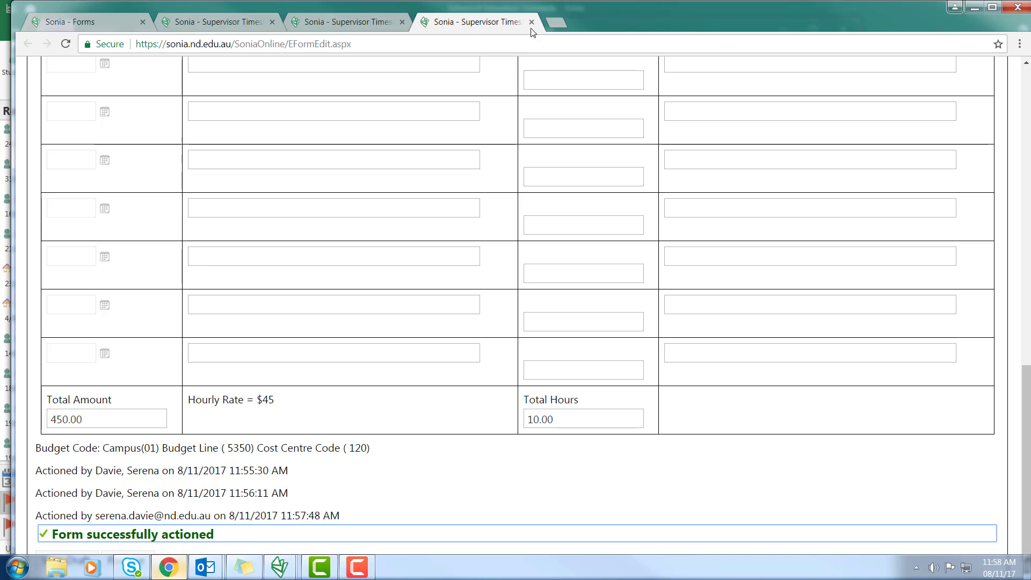
click(554, 21)
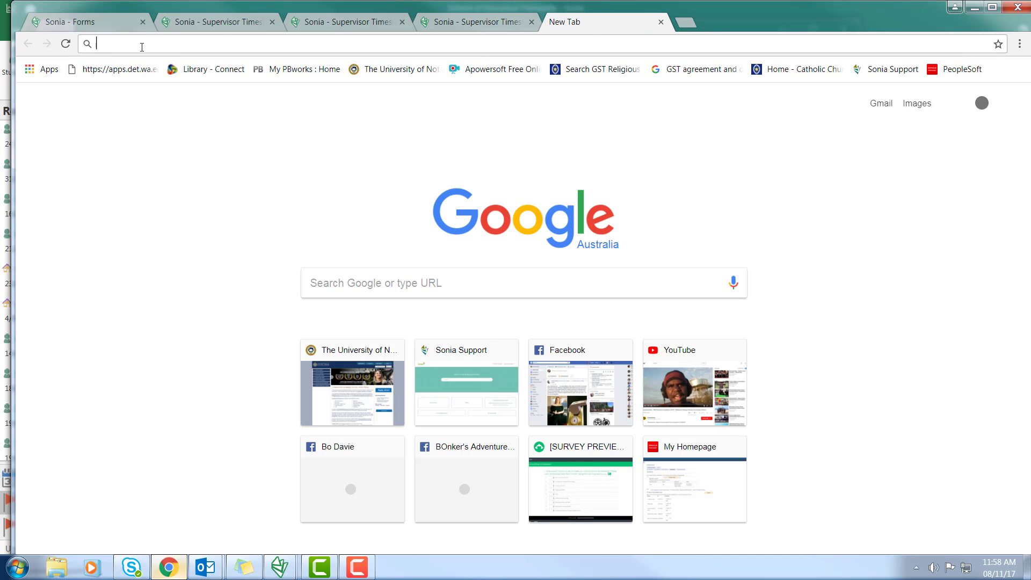
text(hotmail)
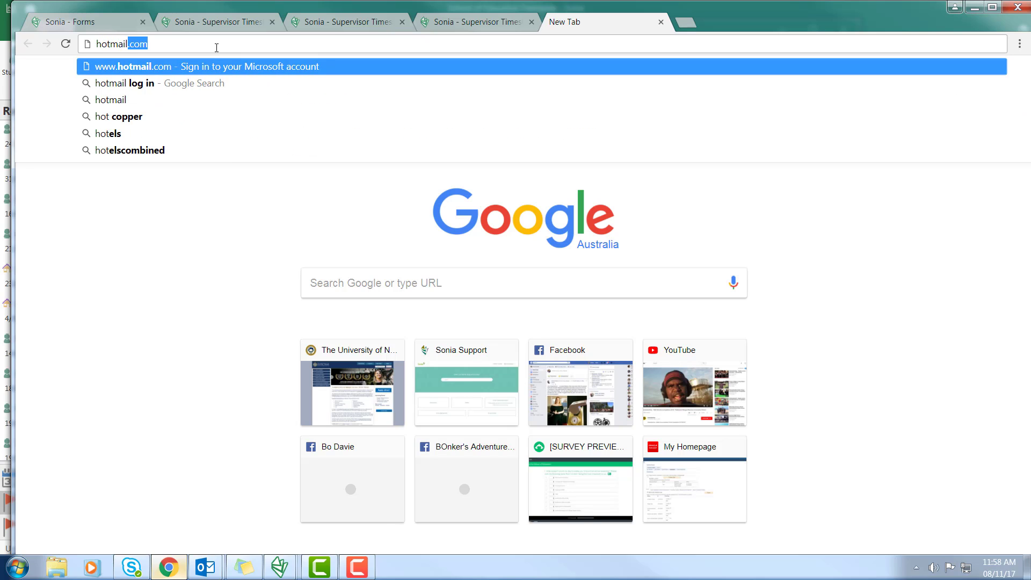
click(124, 100)
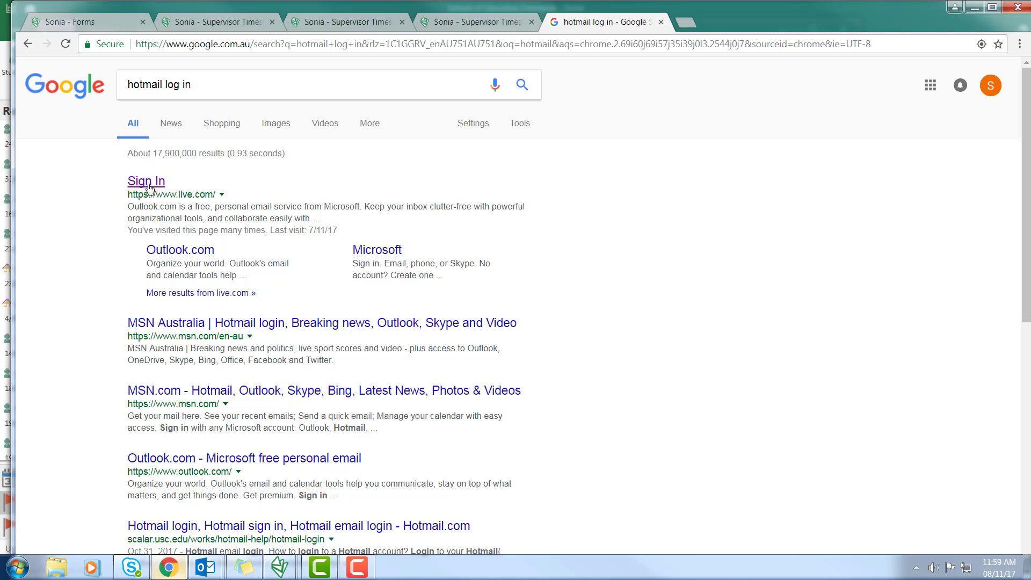
click(150, 185)
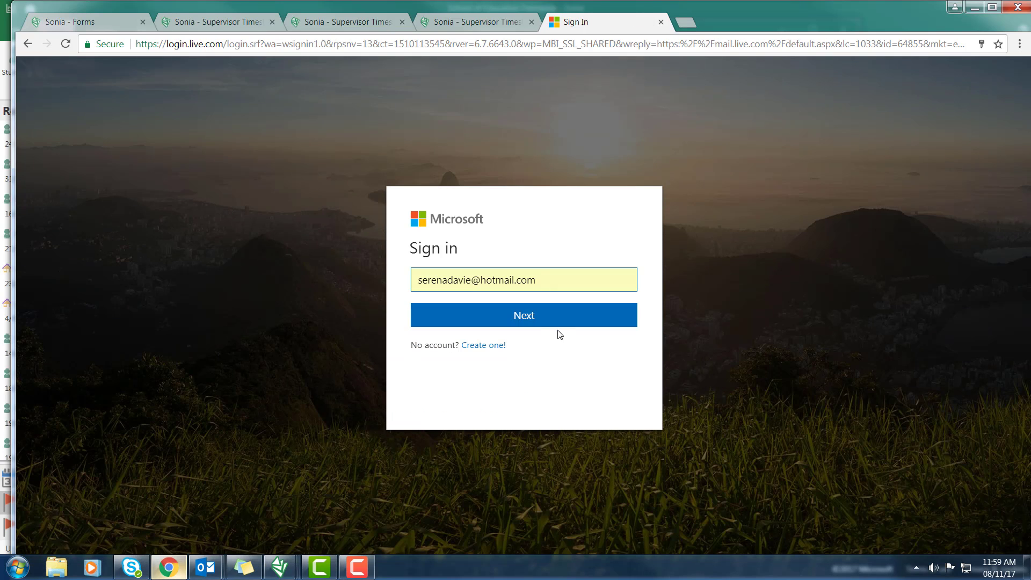
click(547, 314)
click(572, 349)
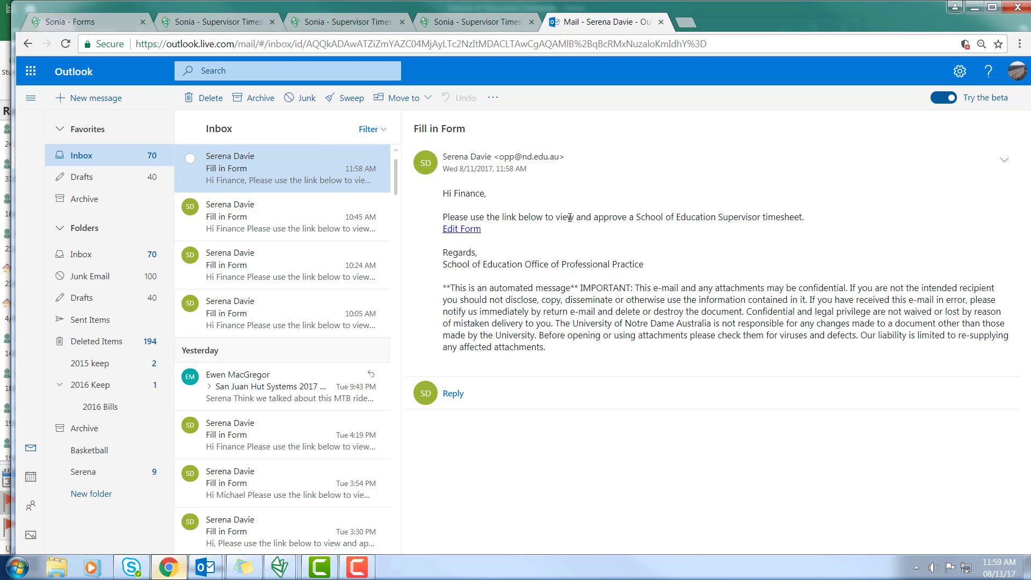
Follow the Edit Form link in the Fill in Form e-mail to open the timesheet
click(464, 232)
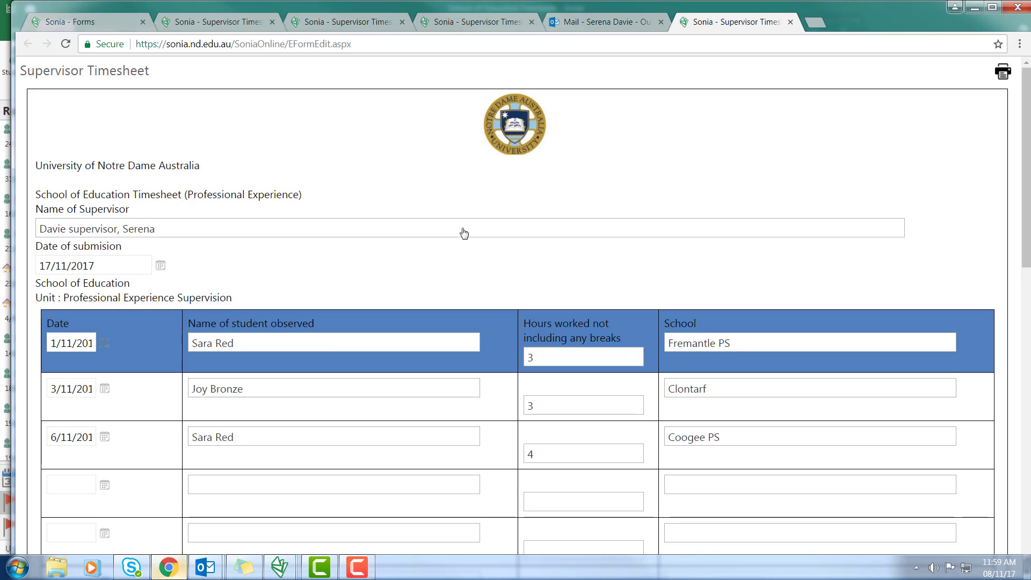
Approve the timesheet with the Finance button at the bottom of the form
scroll(464, 232, down, 12)
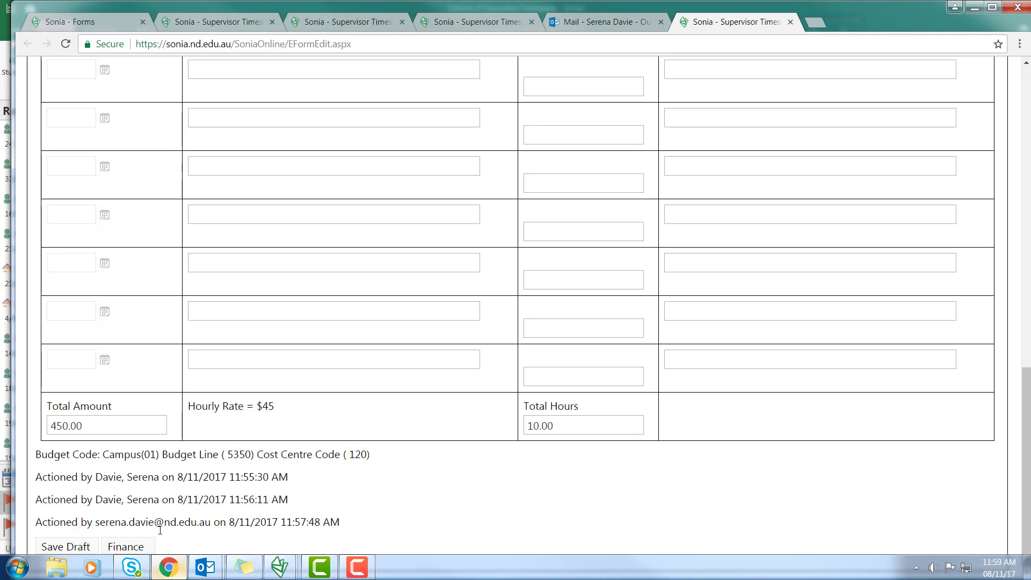
click(128, 546)
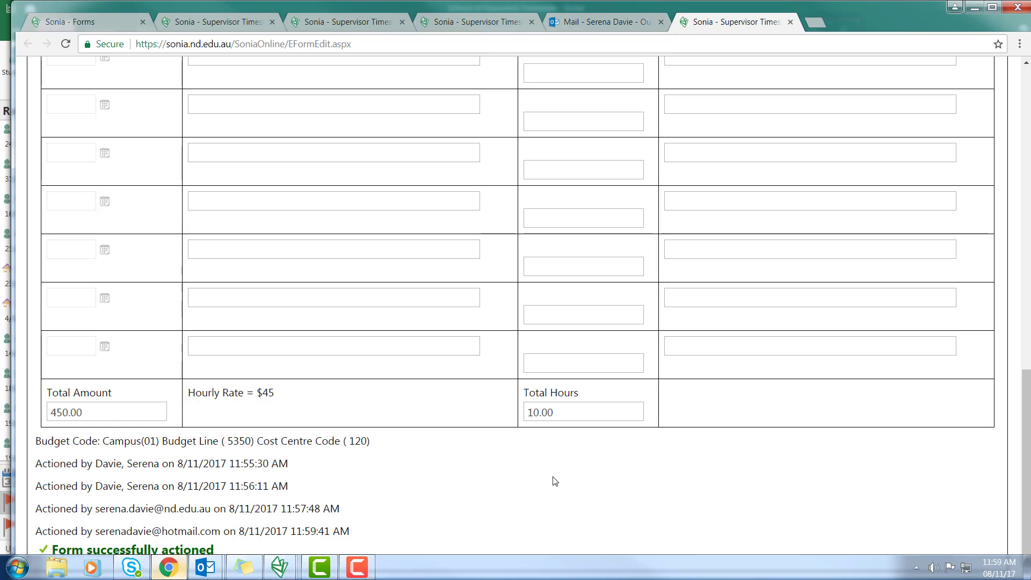
scroll(555, 480, up, 5)
scroll(555, 480, up, 7)
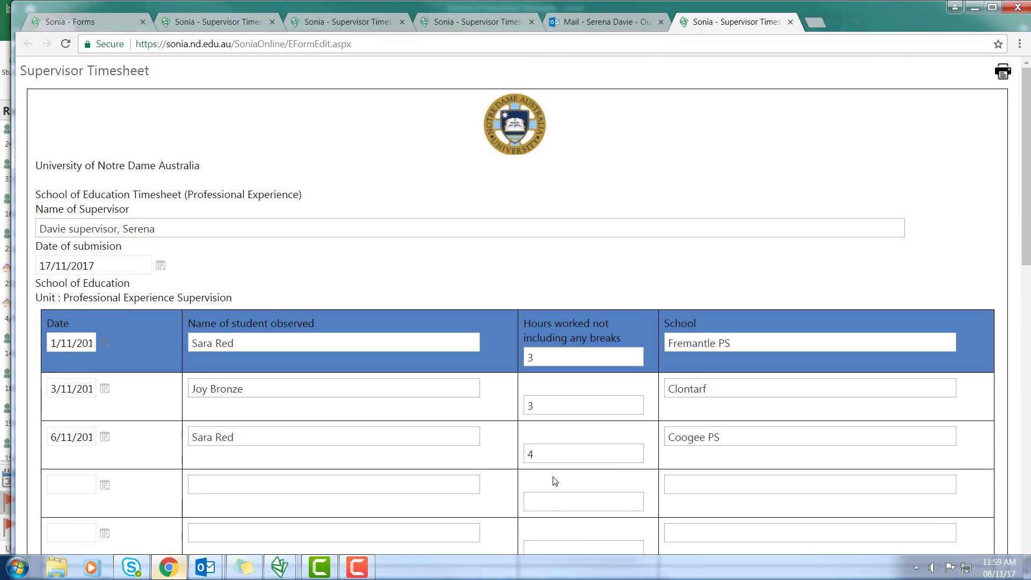
Page through the five-page print preview of the timesheet, then switch back to Sonia
click(1002, 75)
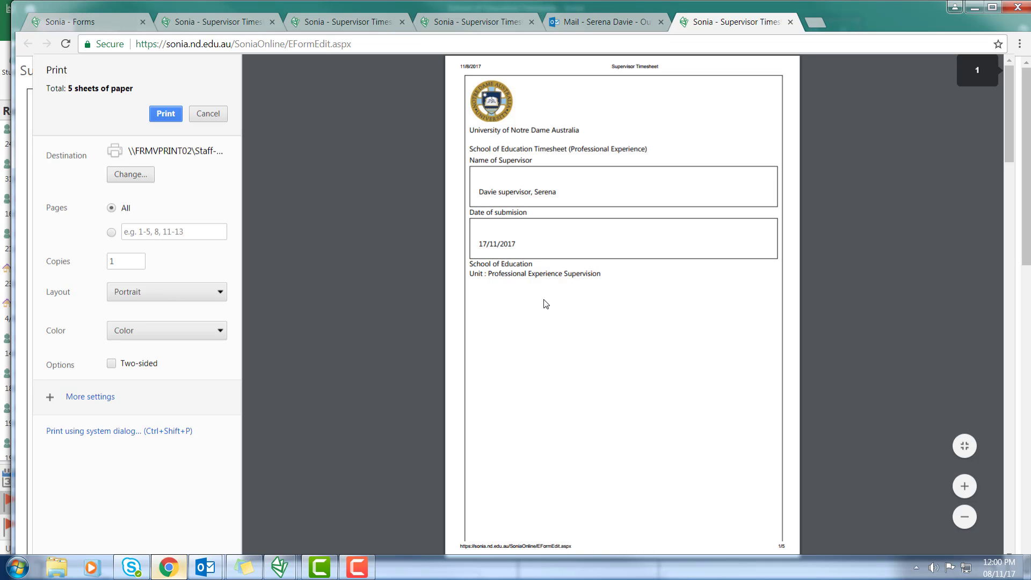
scroll(546, 304, down, 20)
scroll(547, 307, up, 1)
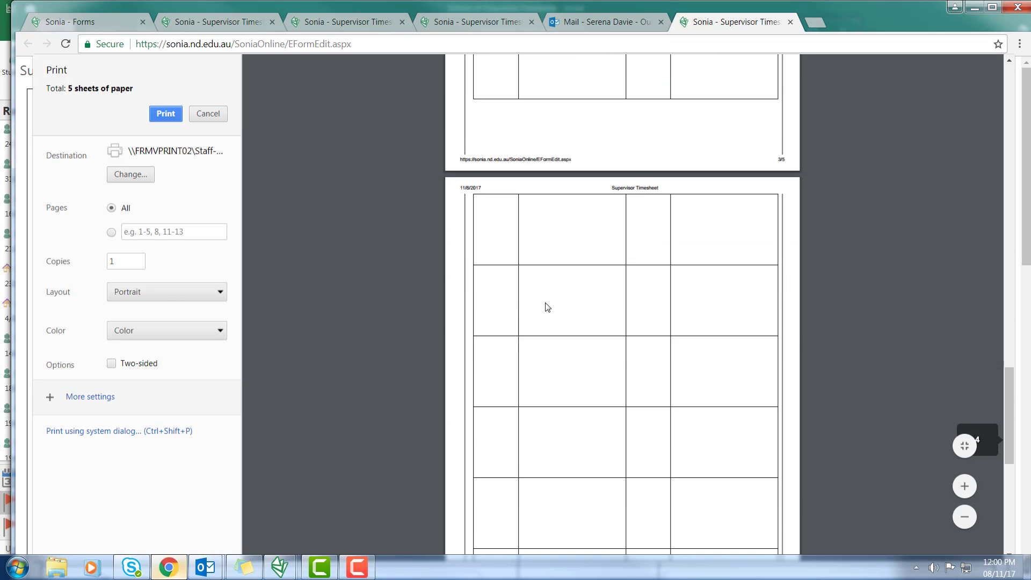
scroll(547, 307, down, 10)
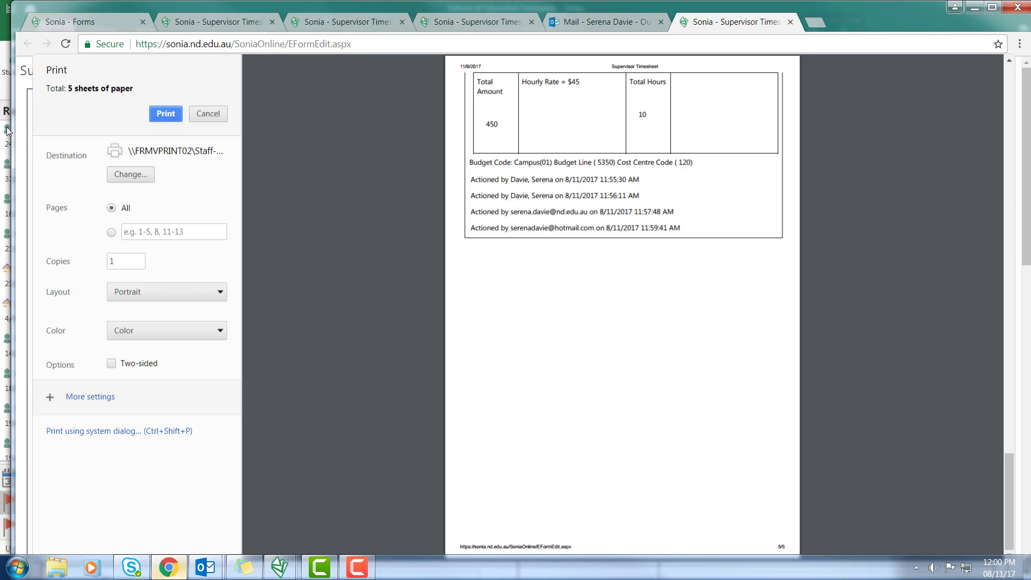
click(5, 144)
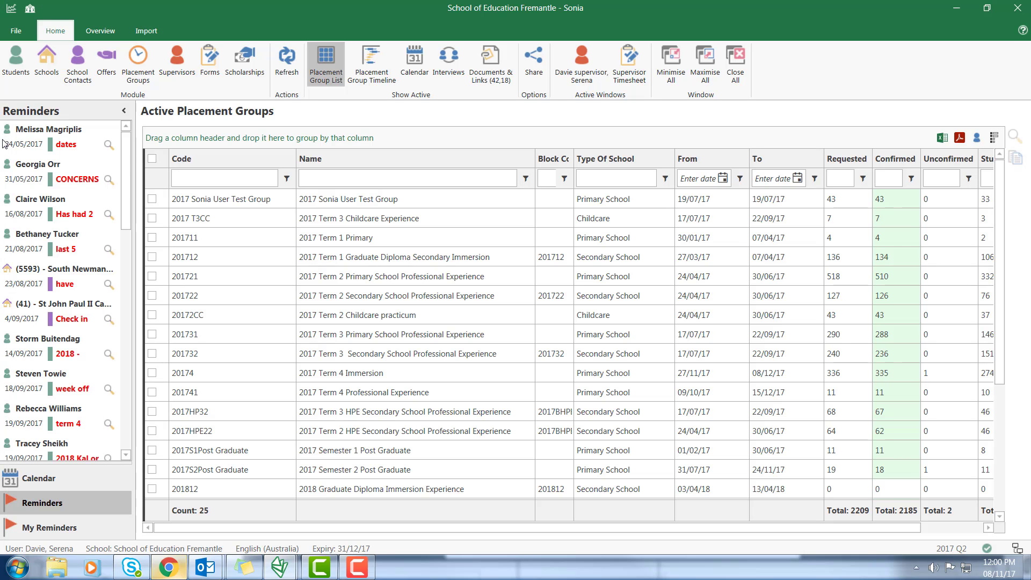
Load the Supervisor Timesheet form from the Forms list and show its respondents
click(626, 71)
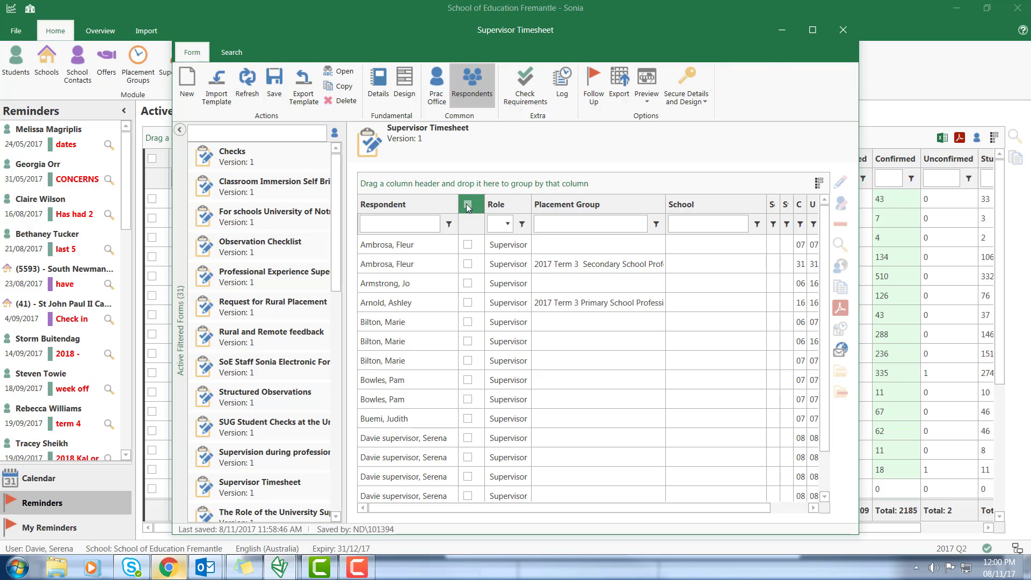
click(840, 33)
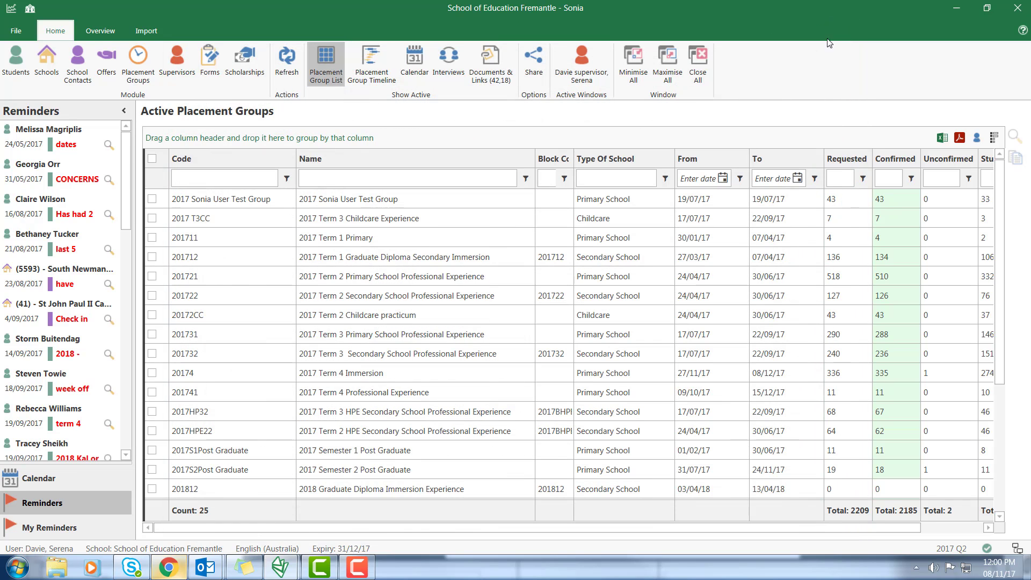
click(210, 64)
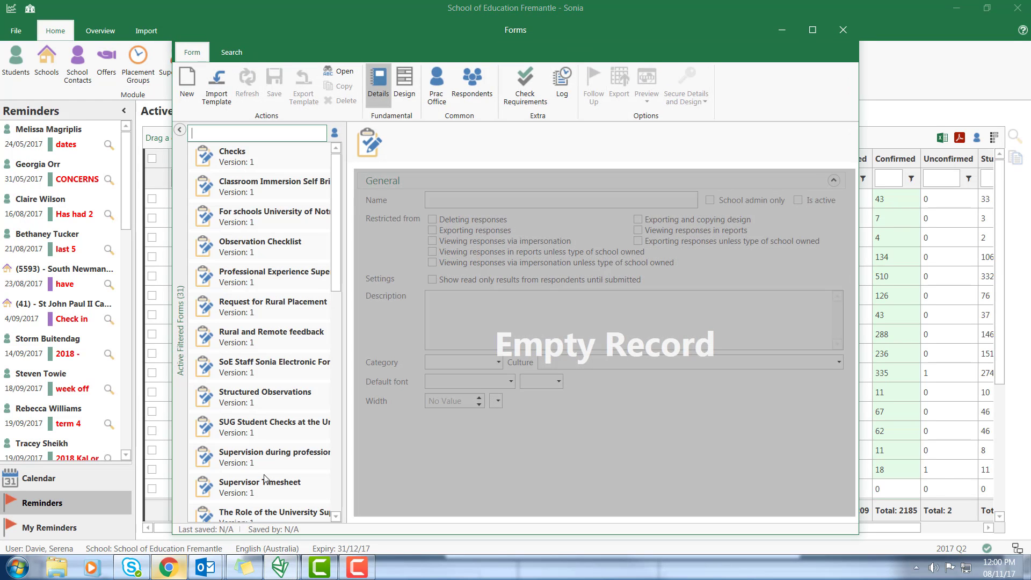
click(270, 482)
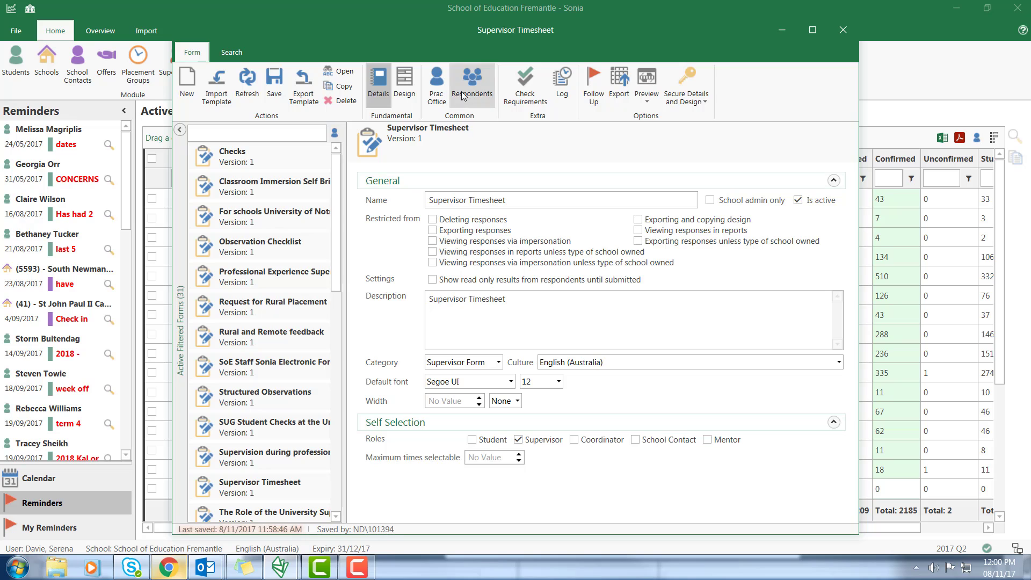
click(462, 96)
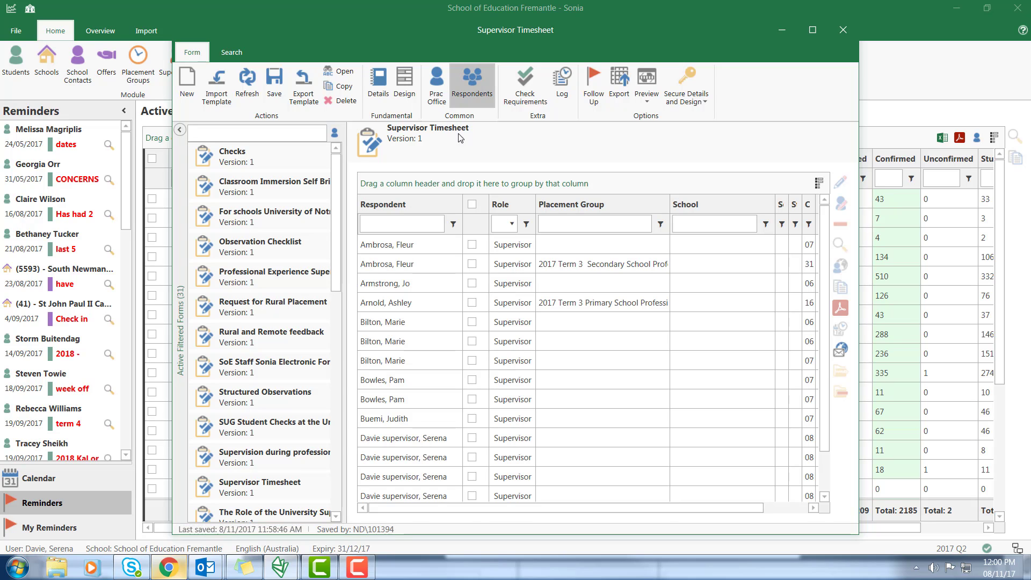
Tick all respondents' responses using the header select-all checkbox
click(470, 283)
click(472, 302)
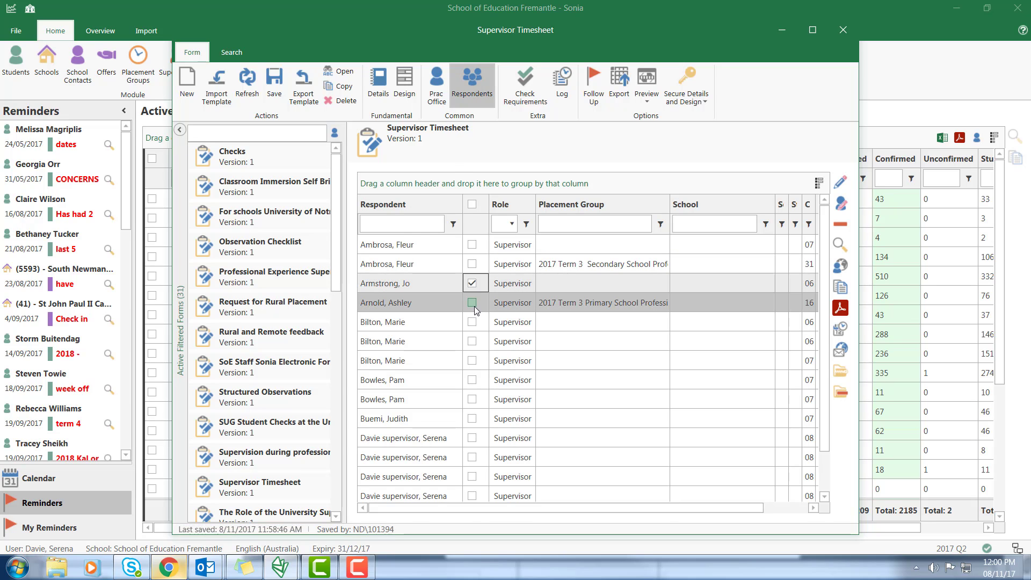
click(474, 322)
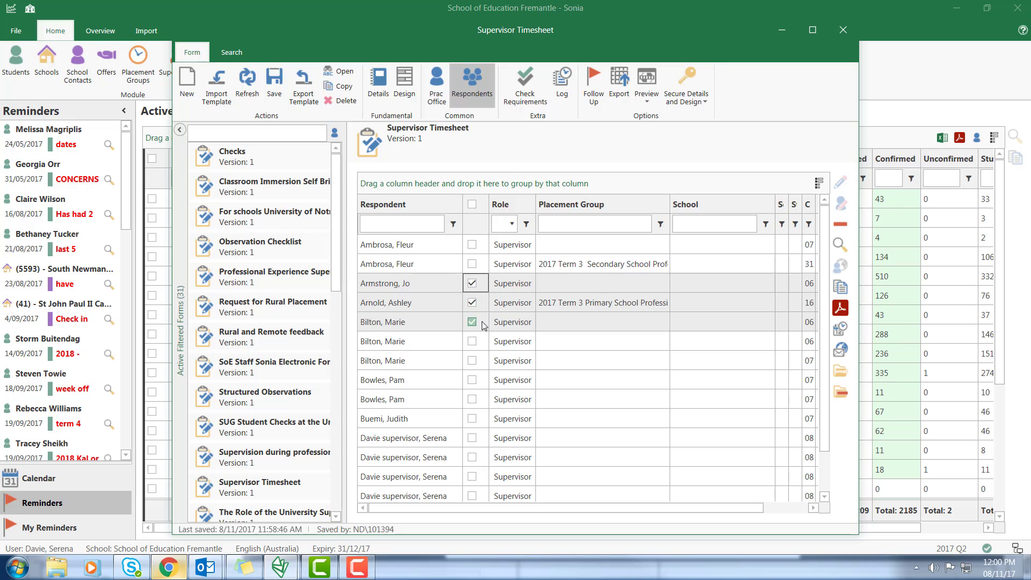
click(472, 205)
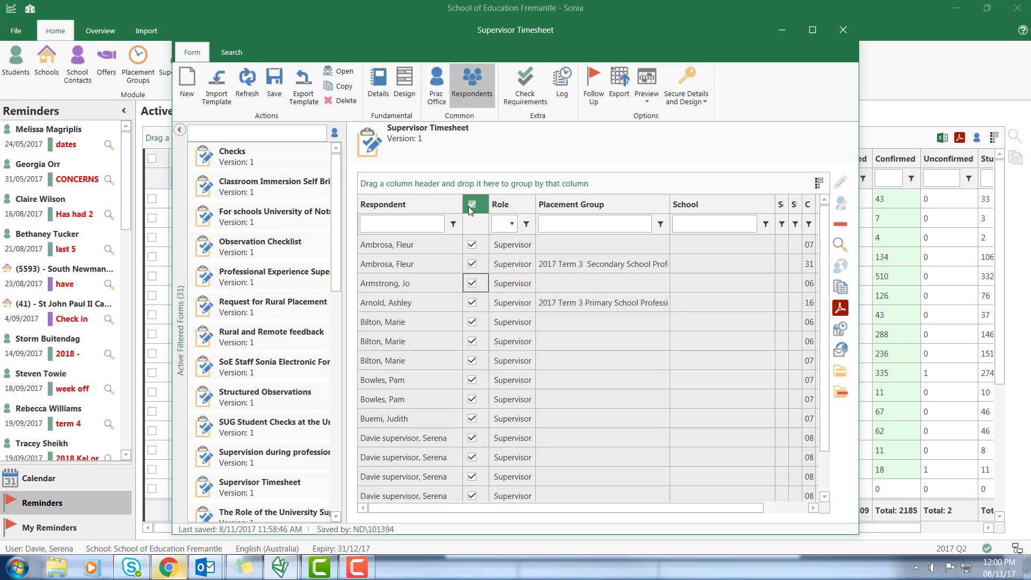
Choose the Name, date and Total Amount fields for the response export
click(622, 96)
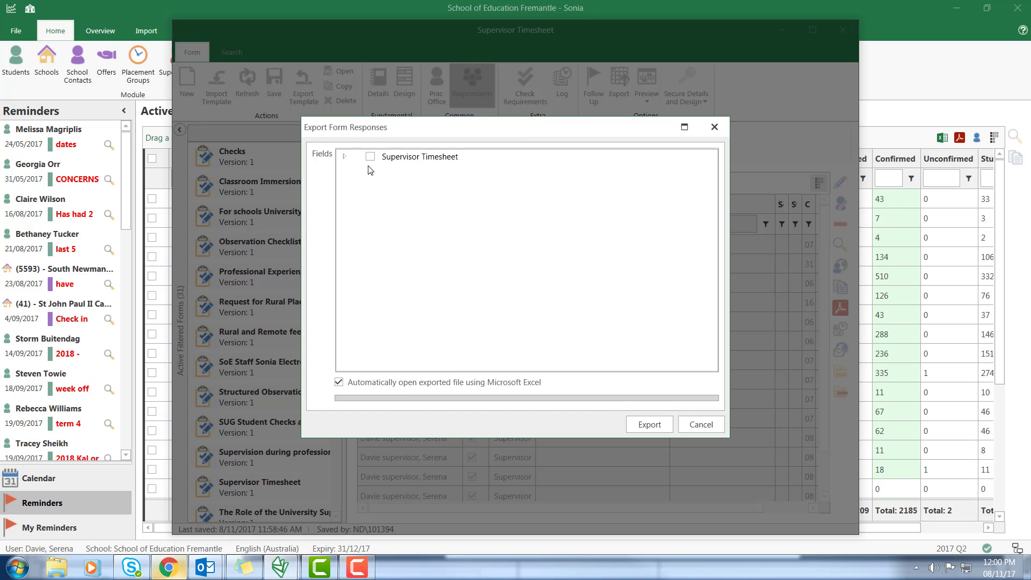
click(344, 157)
click(357, 183)
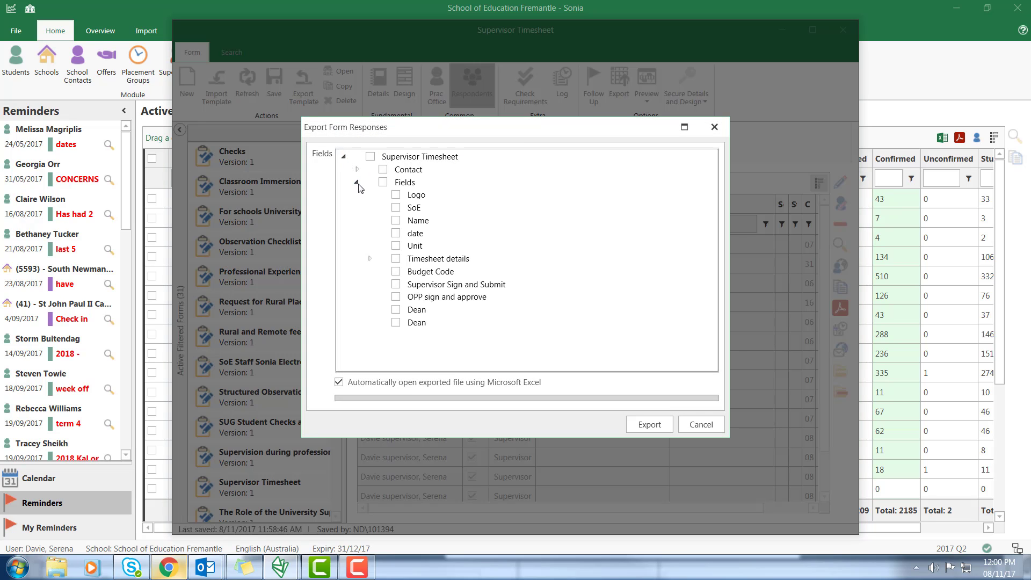
click(396, 220)
click(395, 234)
click(369, 259)
drag(711, 193, 712, 356)
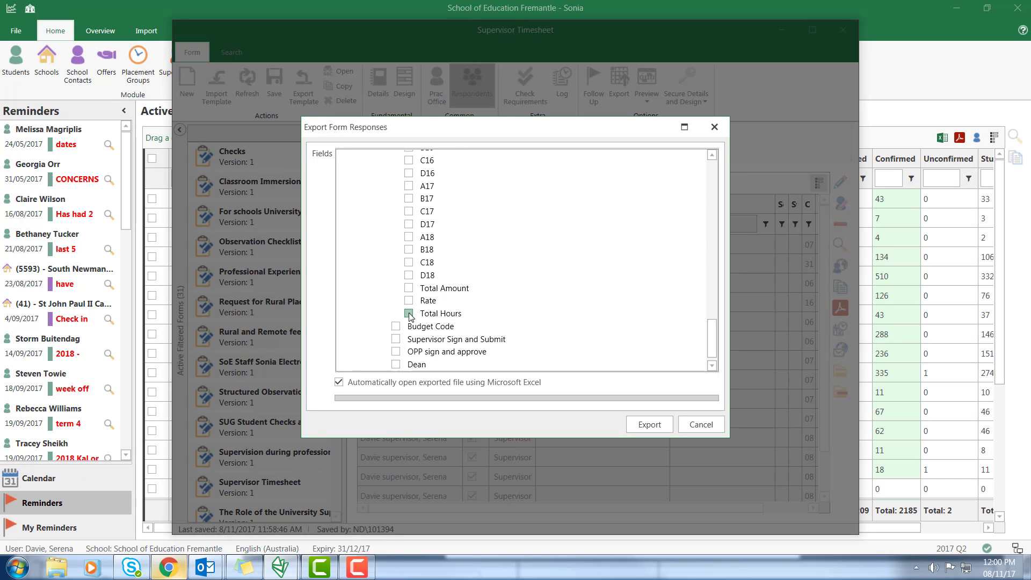
click(409, 287)
click(641, 428)
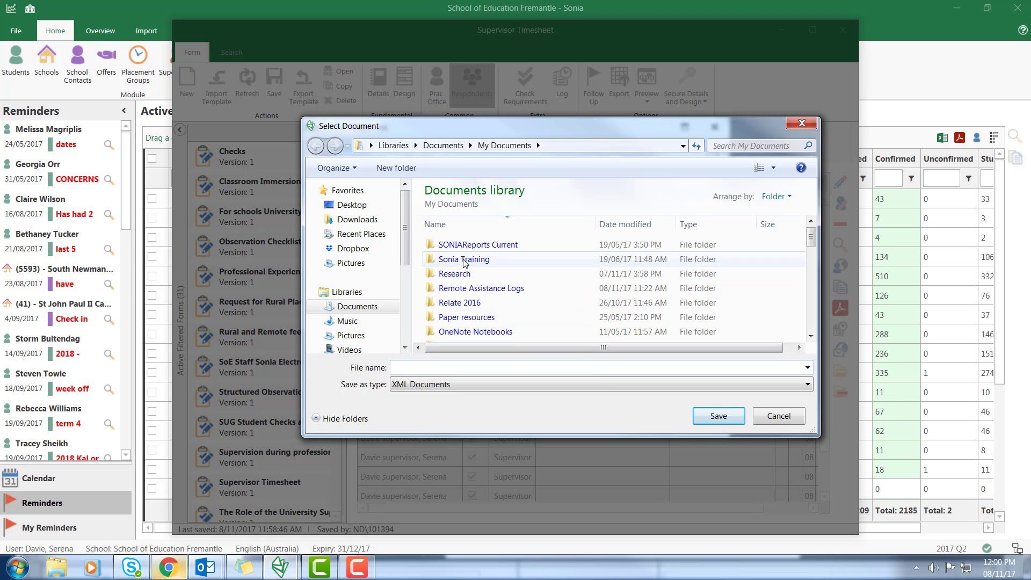
Save over Term 4 2016 Immersion grades.xml in Sonia Training and open it as an XML table
click(464, 258)
click(718, 416)
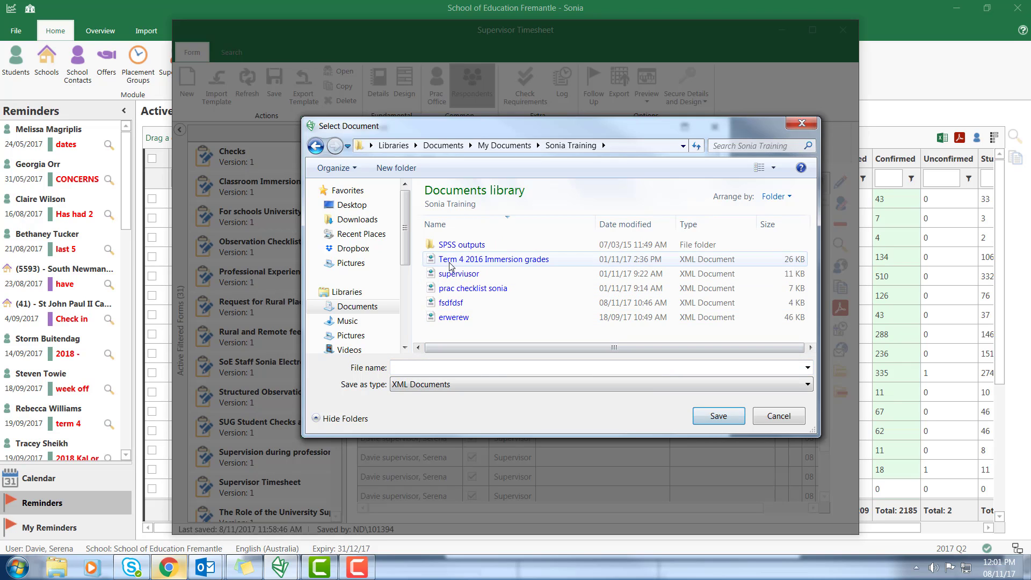
click(494, 259)
click(718, 416)
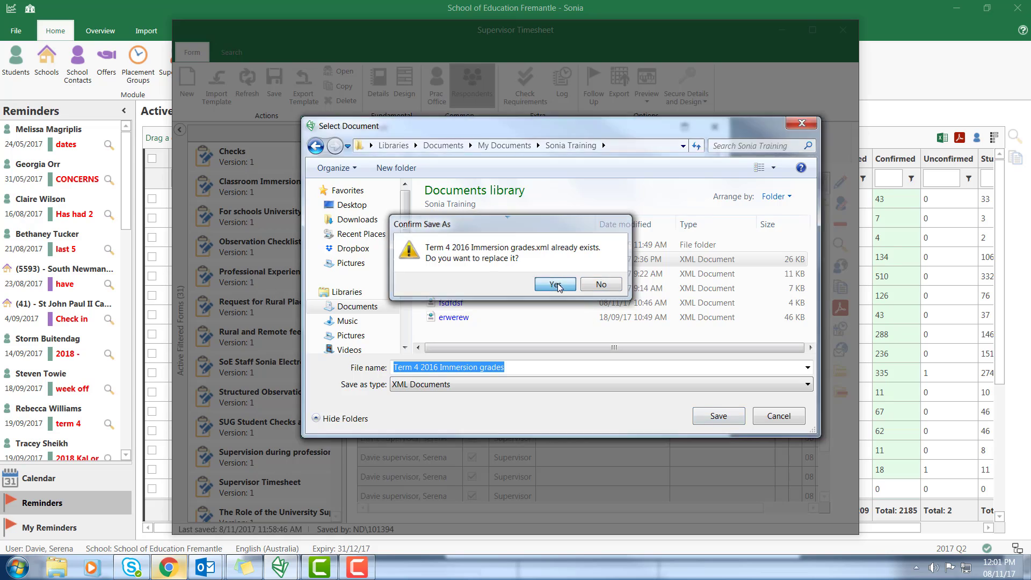
click(555, 284)
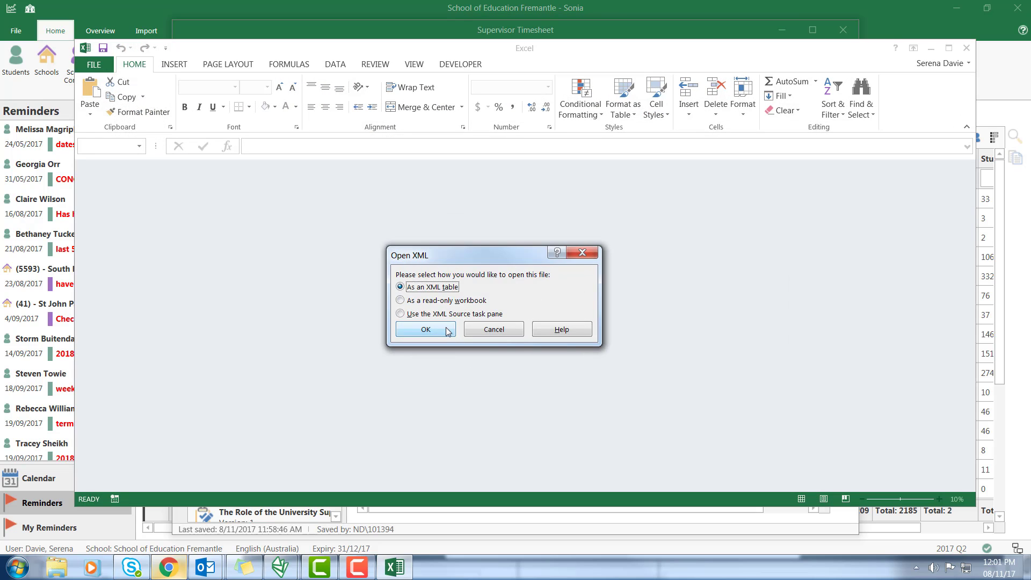
click(425, 328)
click(547, 326)
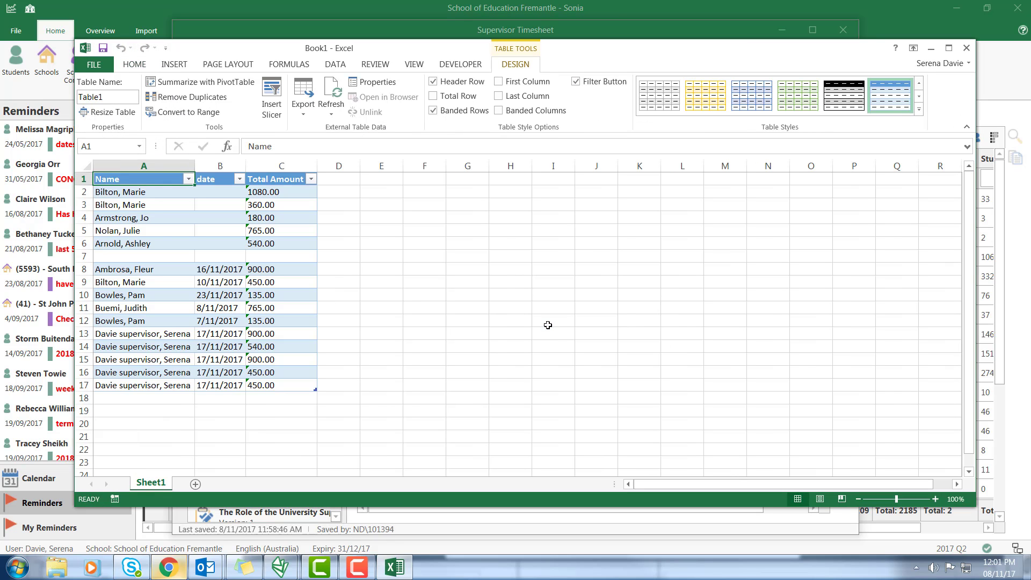